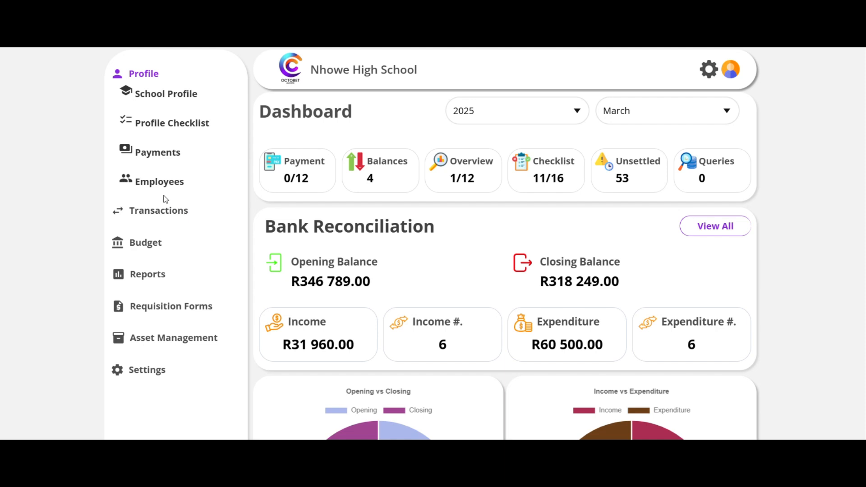
Start a new transaction of type Income and assign it to the Donations and Sponsorships category.
left_click(165, 211)
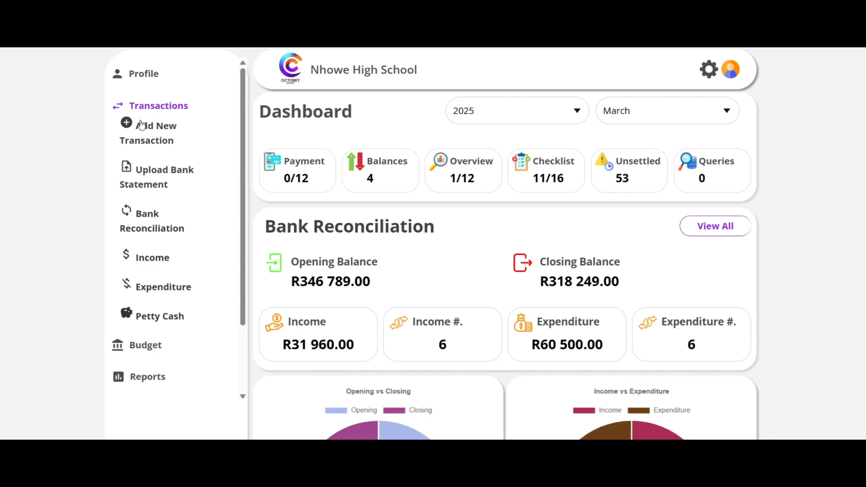
left_click(129, 126)
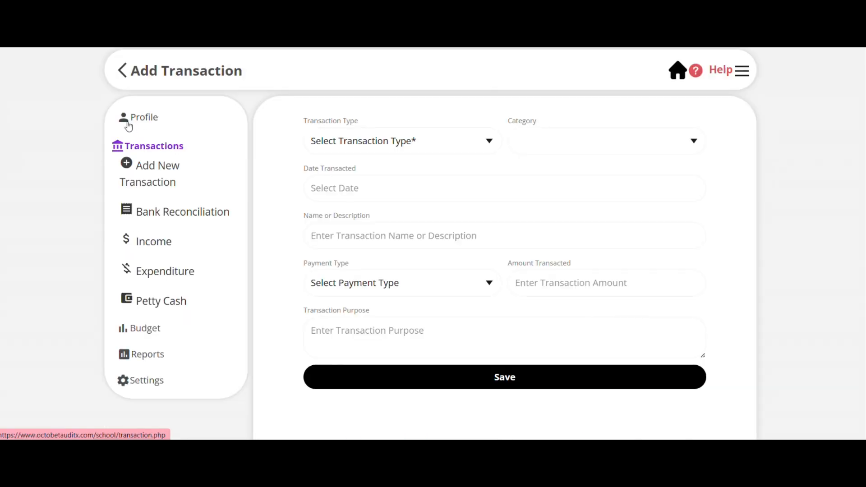
left_click(470, 145)
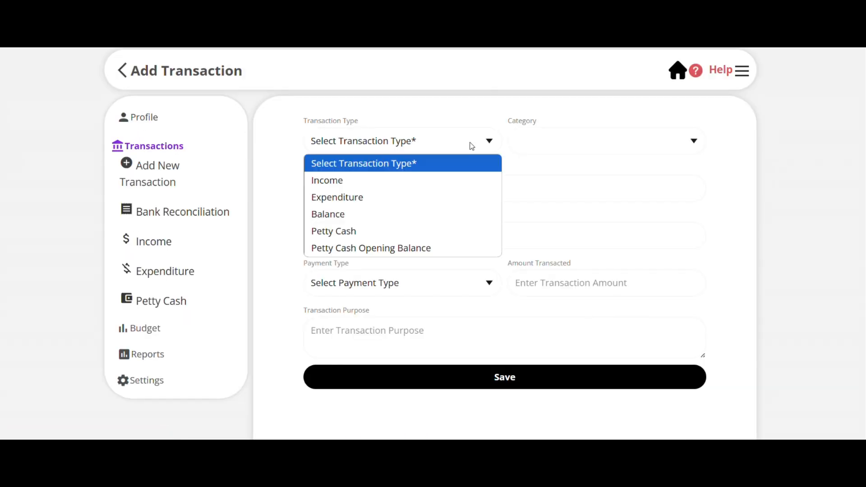
left_click(454, 189)
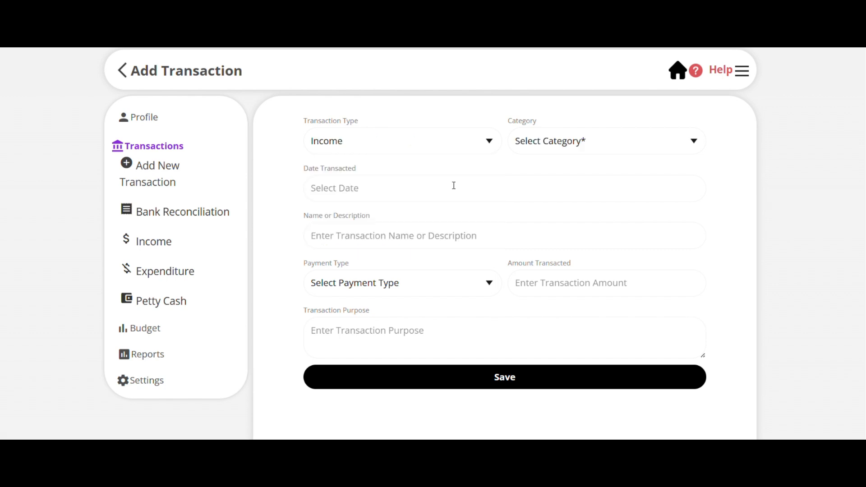
left_click(632, 148)
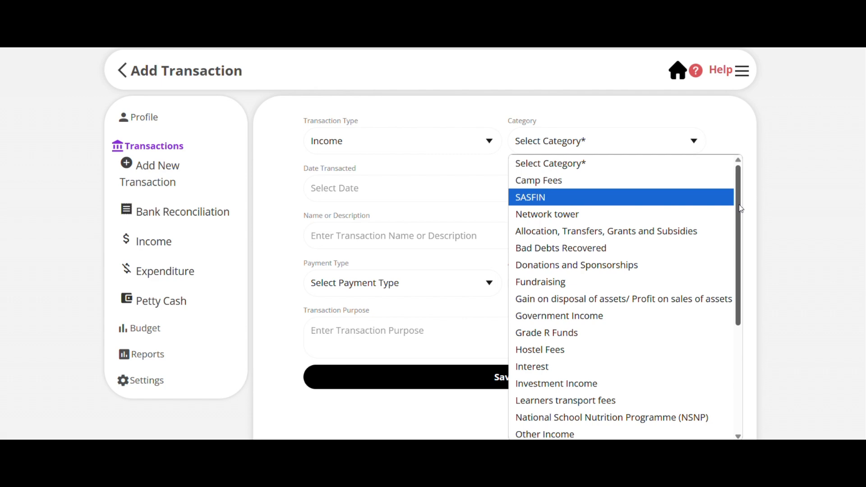
mouse_move(741, 209)
left_mouse_down()
mouse_move(743, 288)
mouse_move(736, 204)
left_mouse_up()
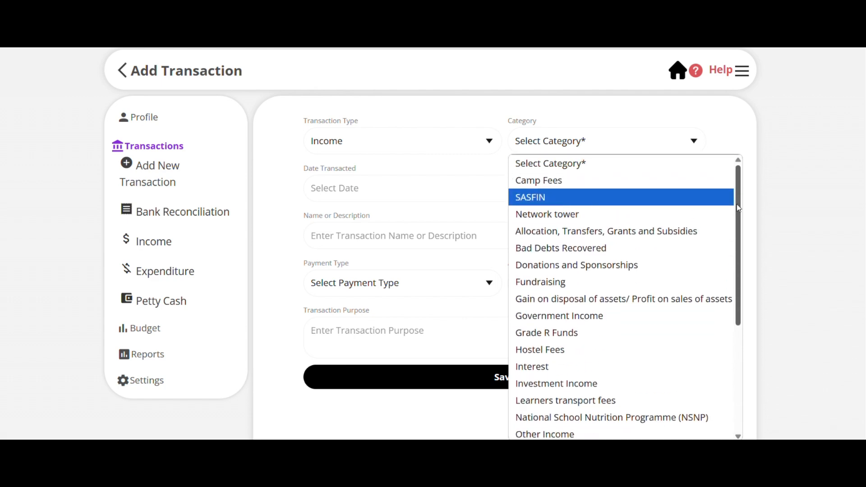
left_click(623, 267)
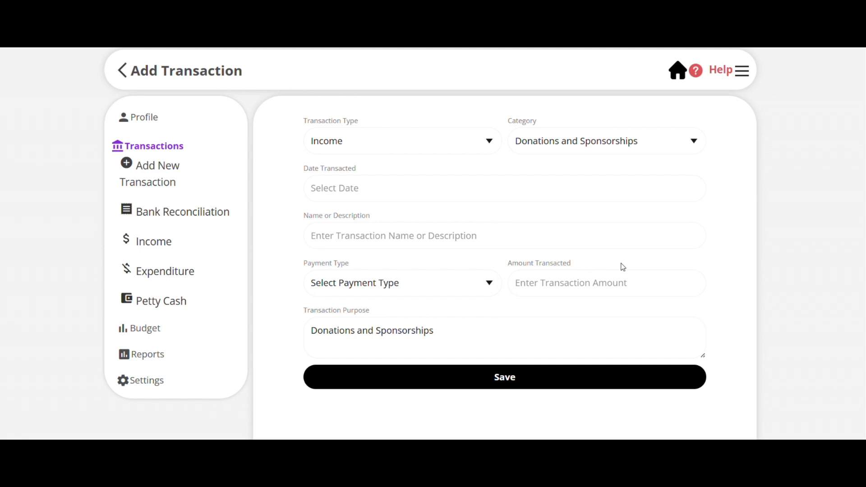
Set the transaction date to 2025-03-13 and enter "Octobet Auditx" as its name.
left_click(347, 193)
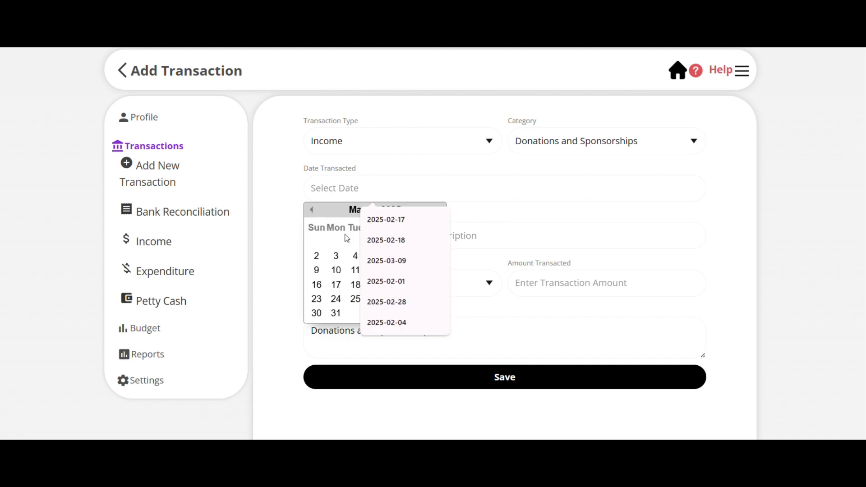
left_click(394, 270)
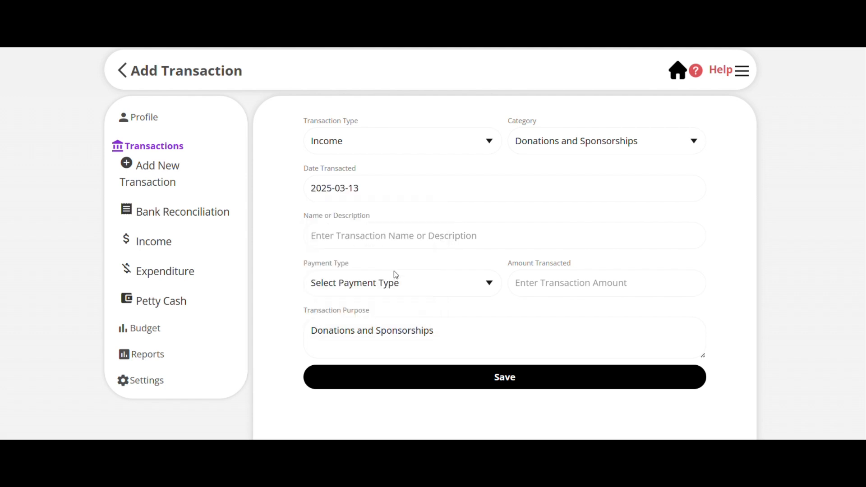
left_click(364, 236)
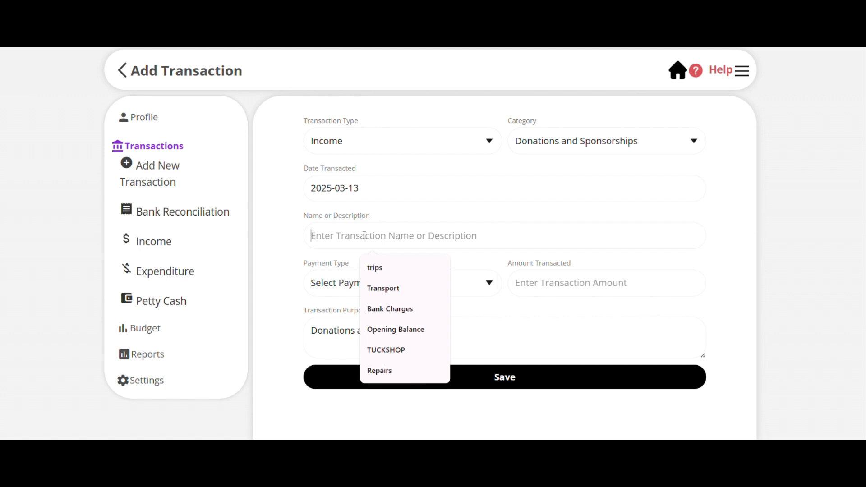
type("Oc")
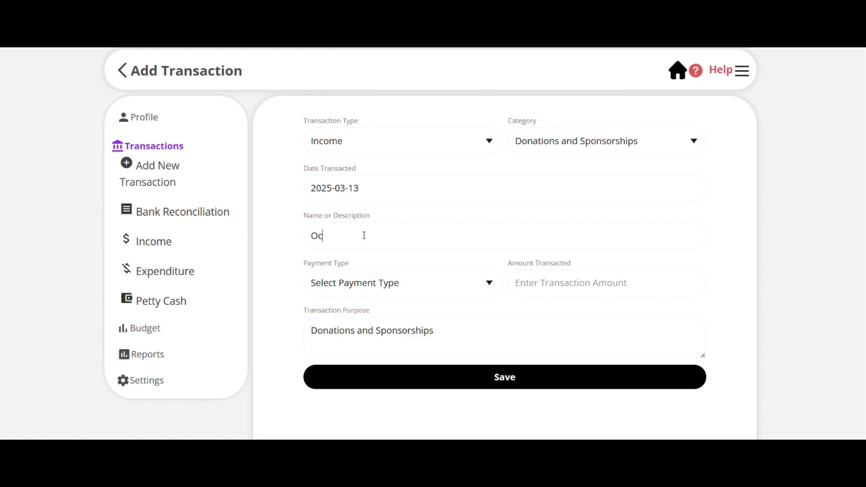
type("tobet Ad")
key("BackSpace")
type("ud")
type("t")
type("t")
type("s")
key("BackSpace")
type("x")
Set the payment type to EFT and the transacted amount to 50000.
left_click(387, 283)
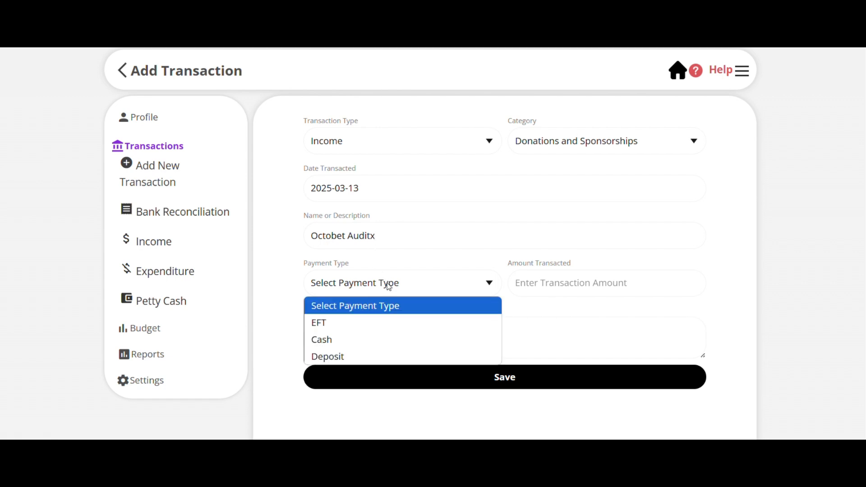
left_click(381, 337)
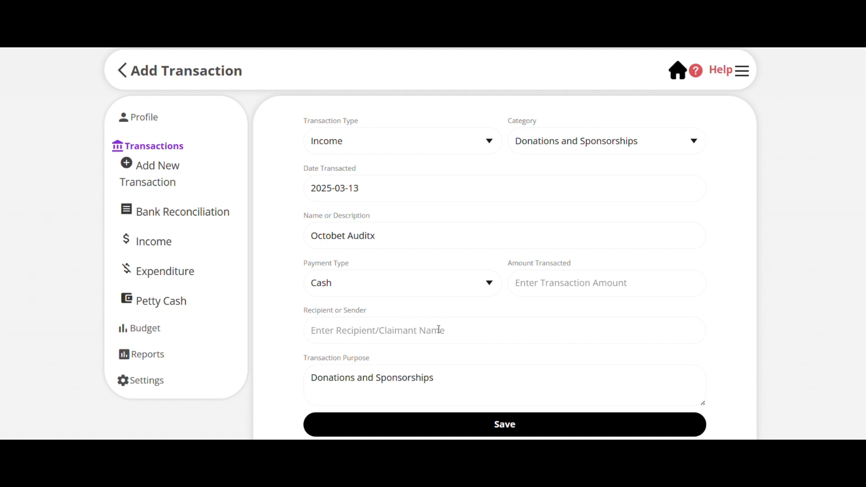
left_click(479, 288)
left_click(366, 323)
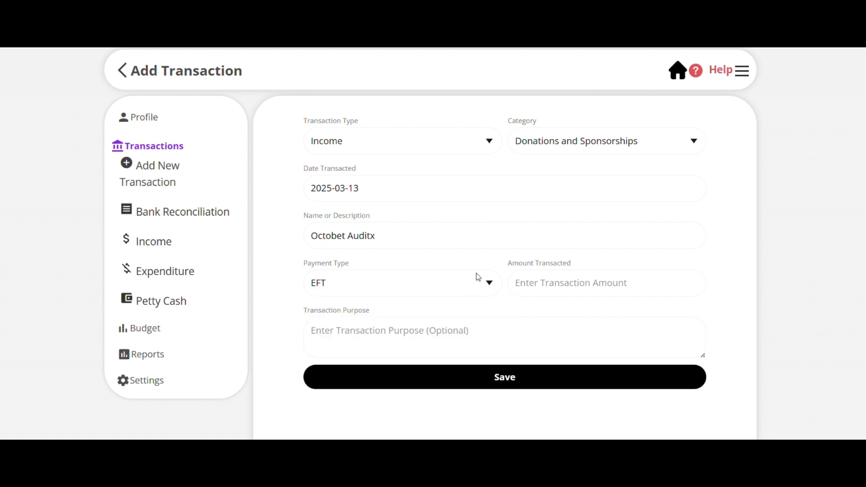
left_click(554, 279)
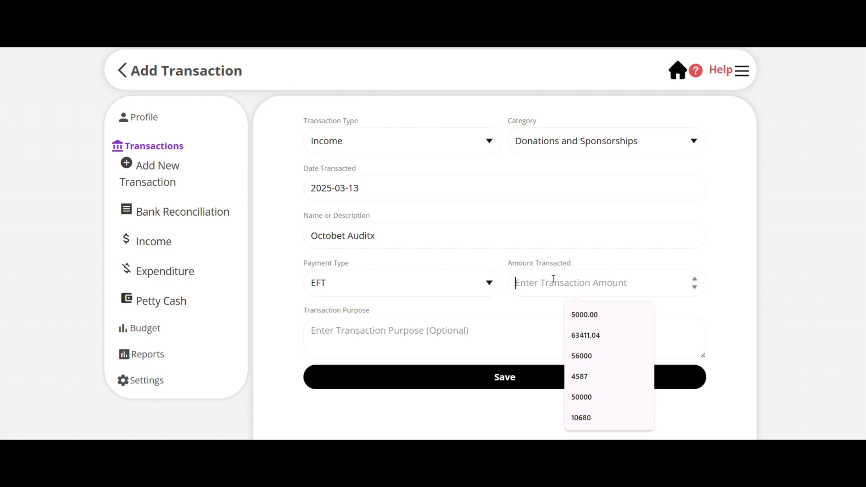
type("50000")
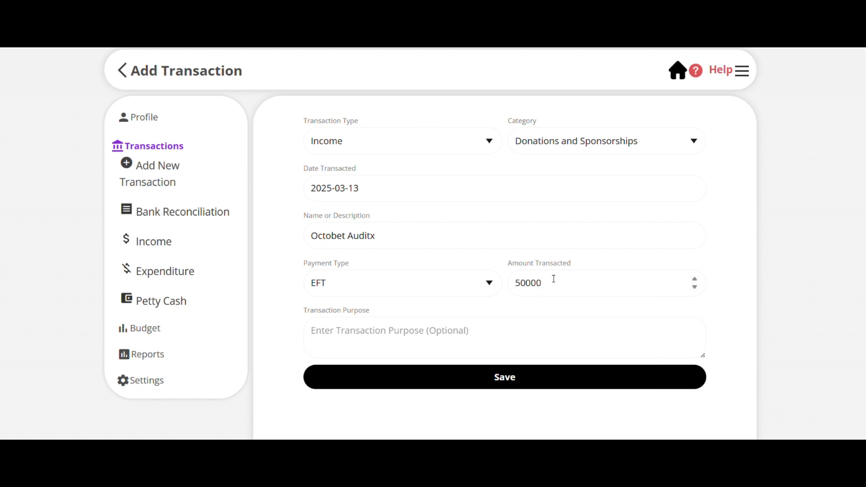
Enter "EFT" as the transaction purpose and save the transaction.
left_click(450, 336)
type("e")
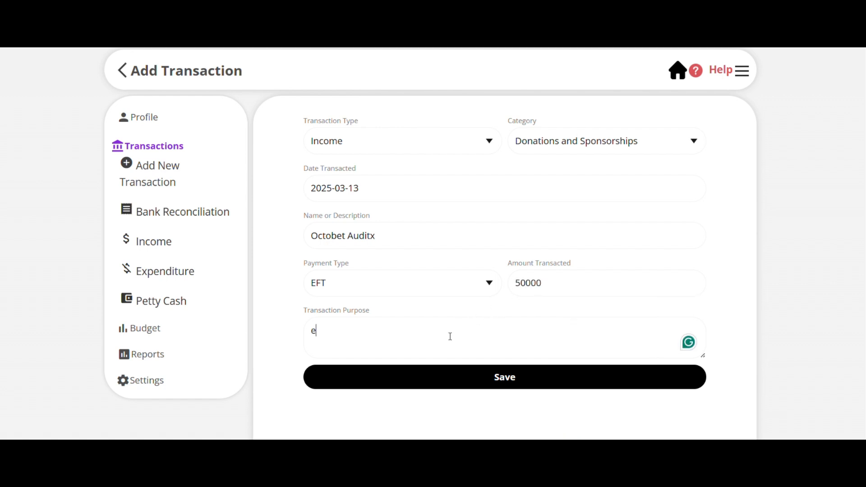
type("f")
key("BackSpace")
key("BackSpace")
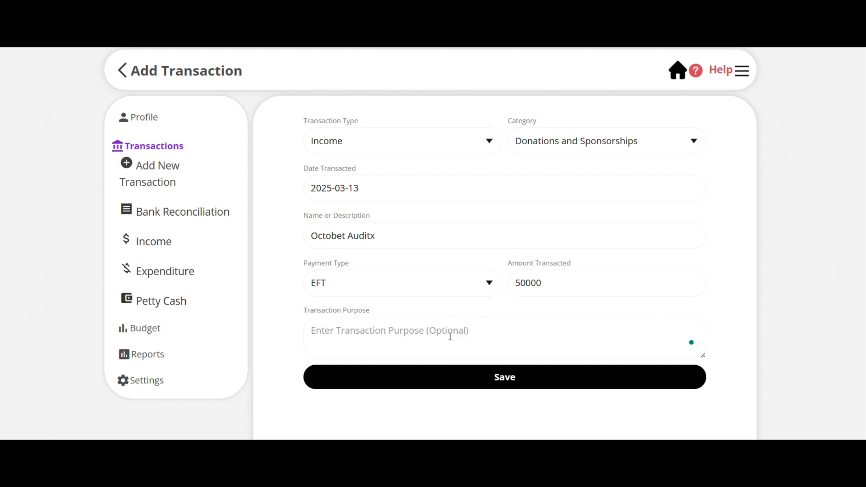
key("Caps_Lock")
type("EFT")
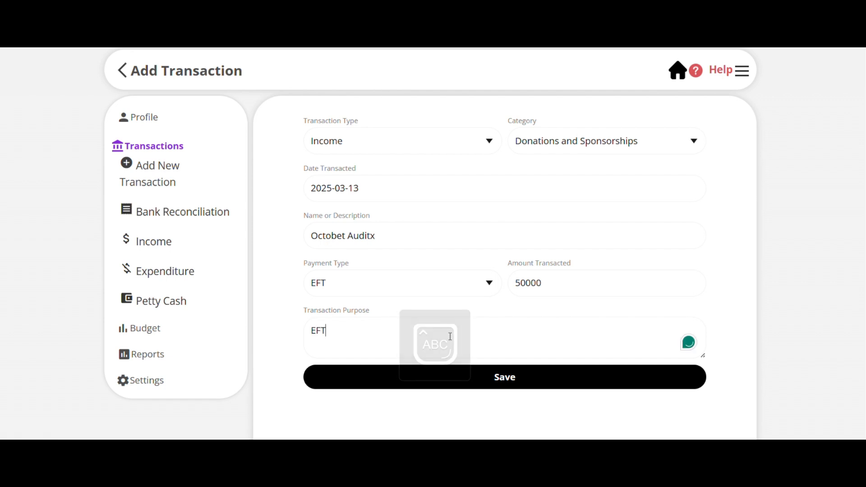
left_click(530, 379)
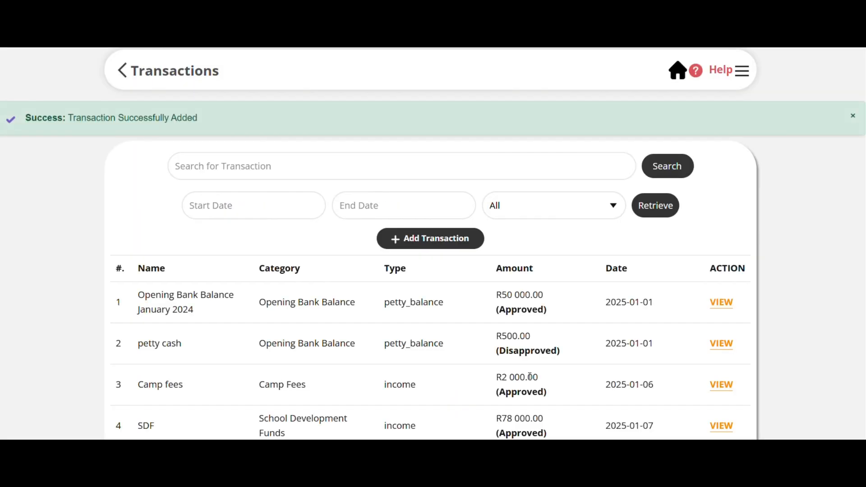
Open the Octobet Auditx donation dated 2025-03-13 from the transactions list and delete it.
scroll(530, 377, "down", 6)
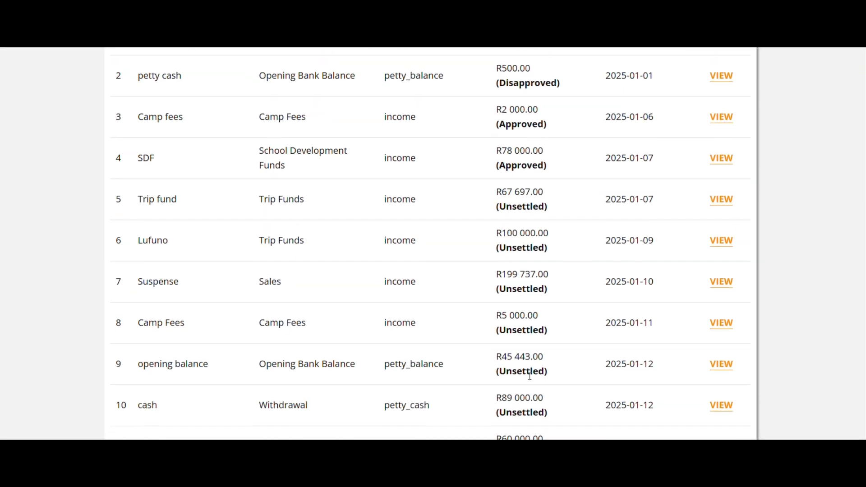
scroll(530, 380, "up", 2)
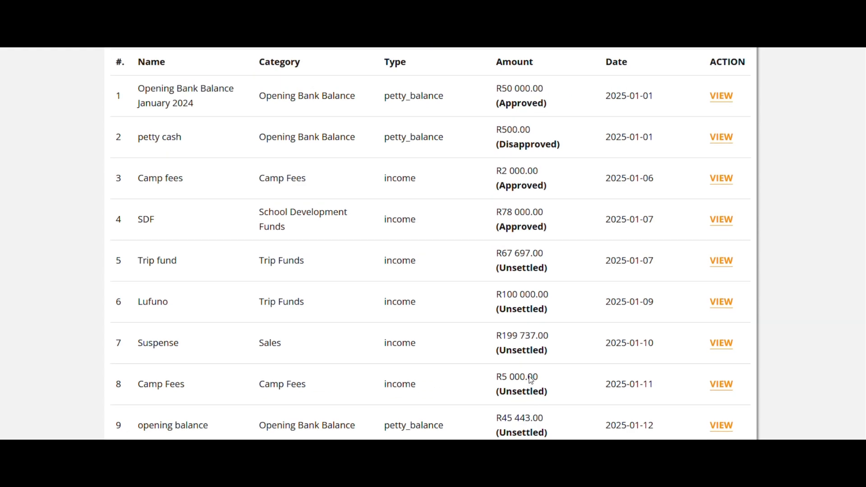
scroll(530, 381, "down", 20)
scroll(531, 380, "down", 10)
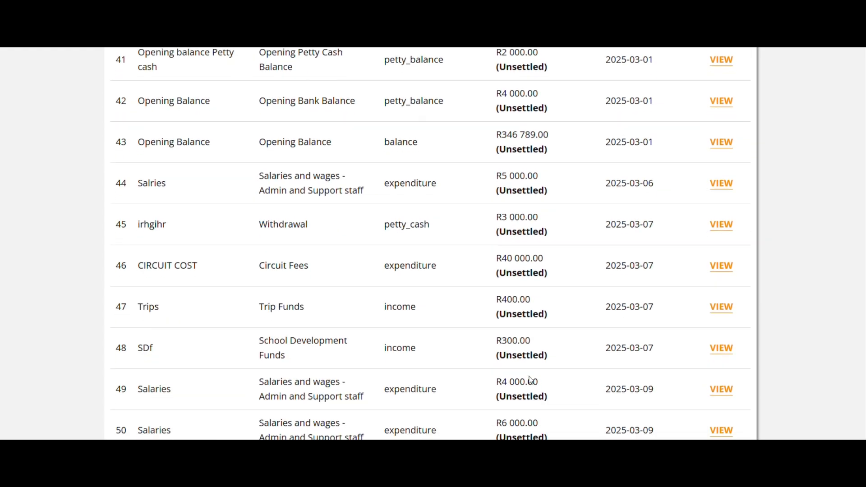
scroll(529, 377, "down", 1)
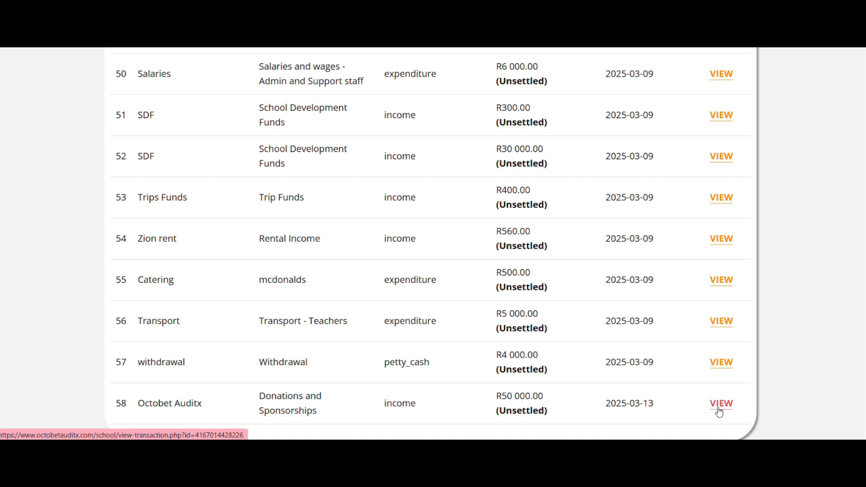
left_click(721, 404)
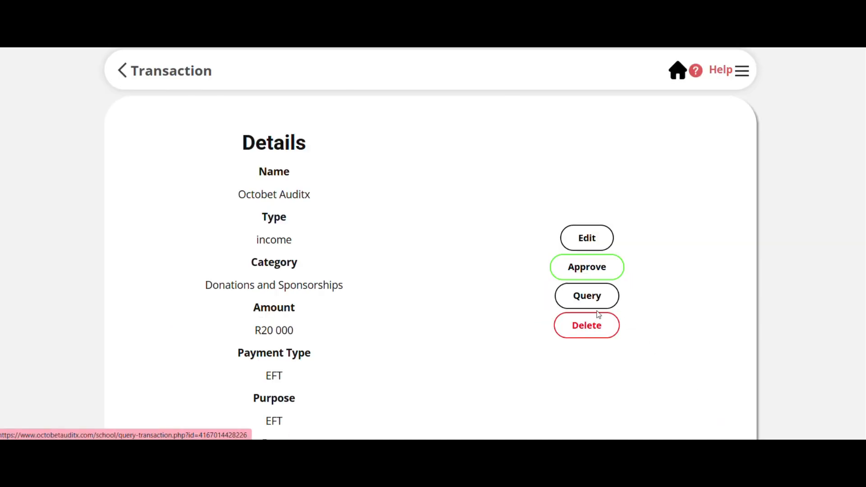
left_click(589, 327)
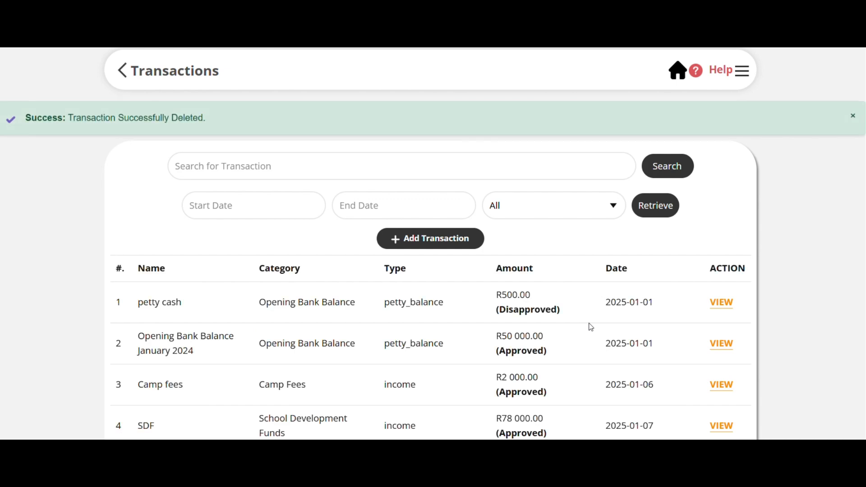
scroll(445, 286, "down", 5)
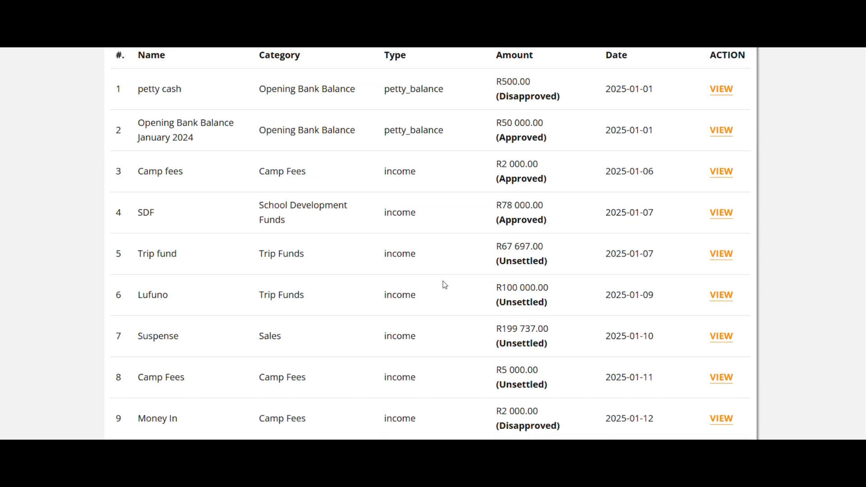
scroll(445, 285, "up", 4)
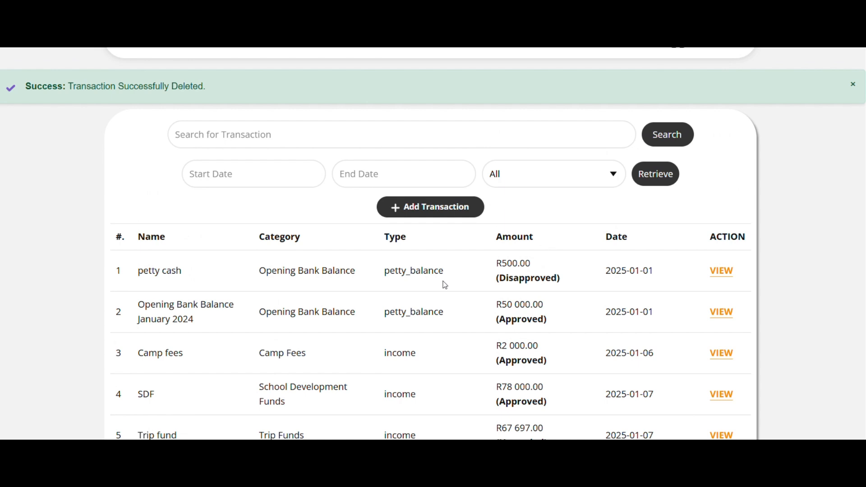
scroll(445, 285, "down", 2)
scroll(443, 284, "up", 3)
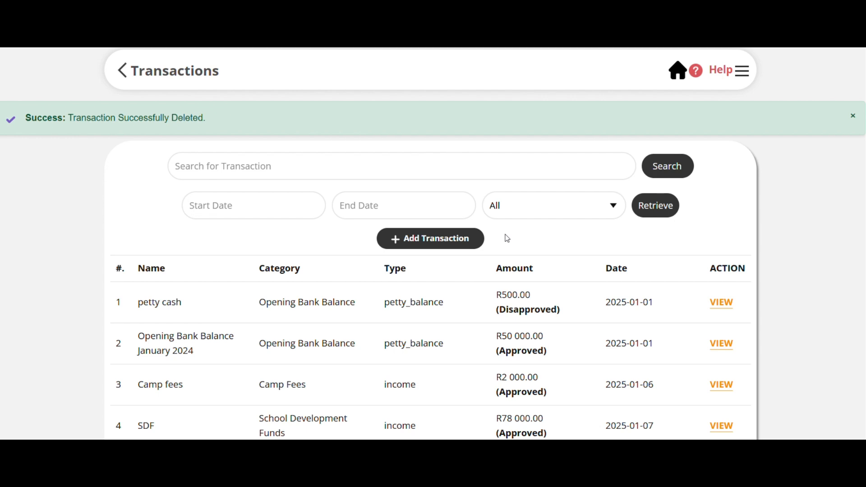
Start a new transaction with Income as the transaction type and Trip Funds as the category.
left_click(681, 73)
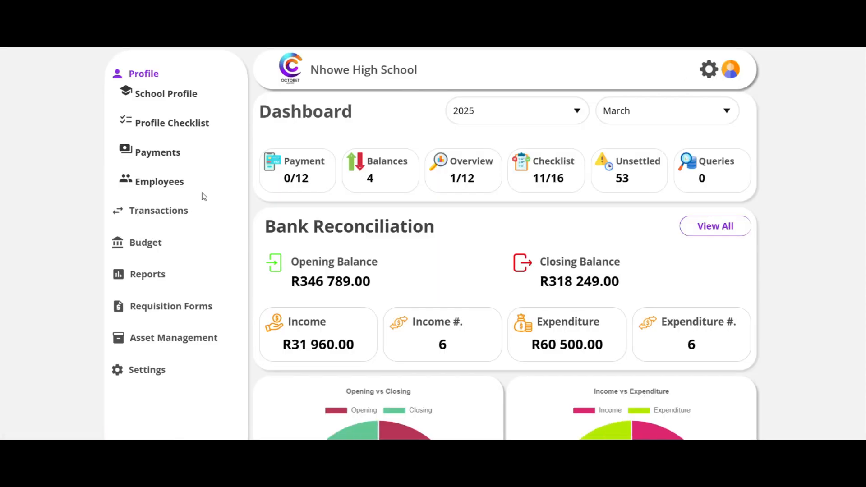
left_click(157, 211)
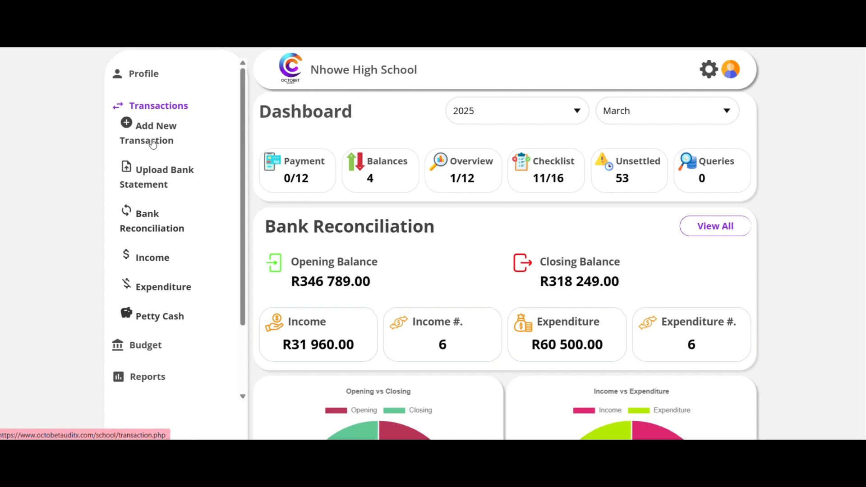
left_click(126, 128)
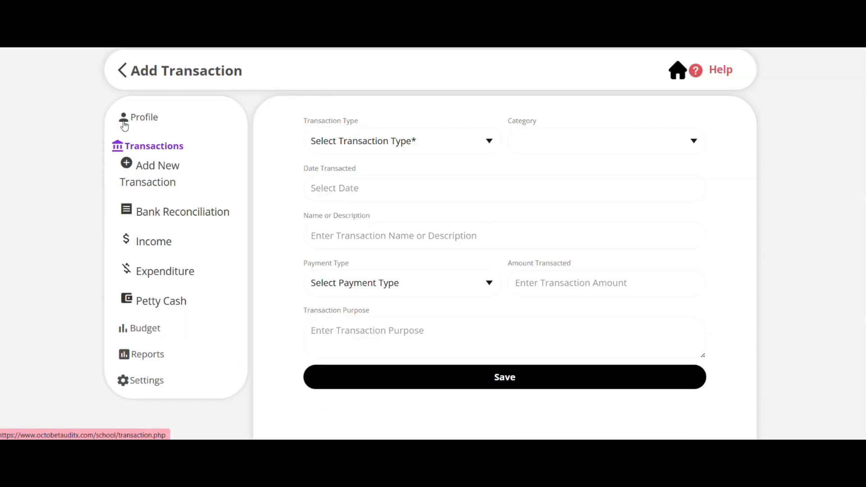
left_click(373, 143)
left_click(364, 186)
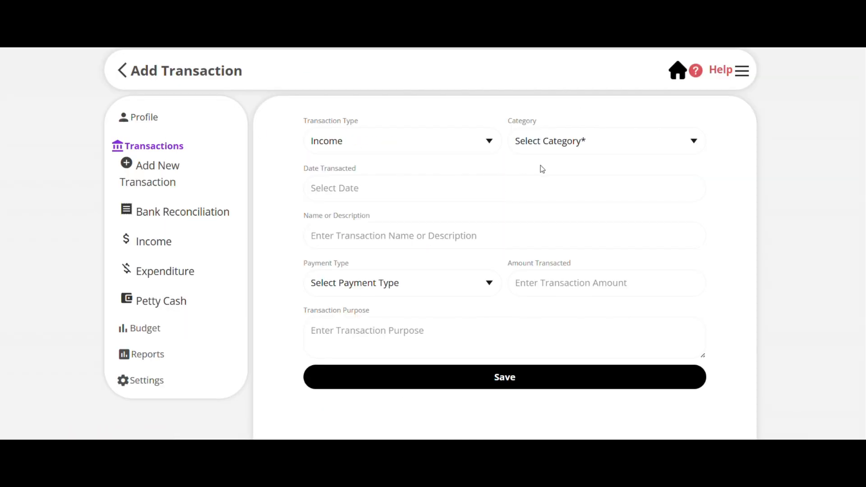
left_click(579, 142)
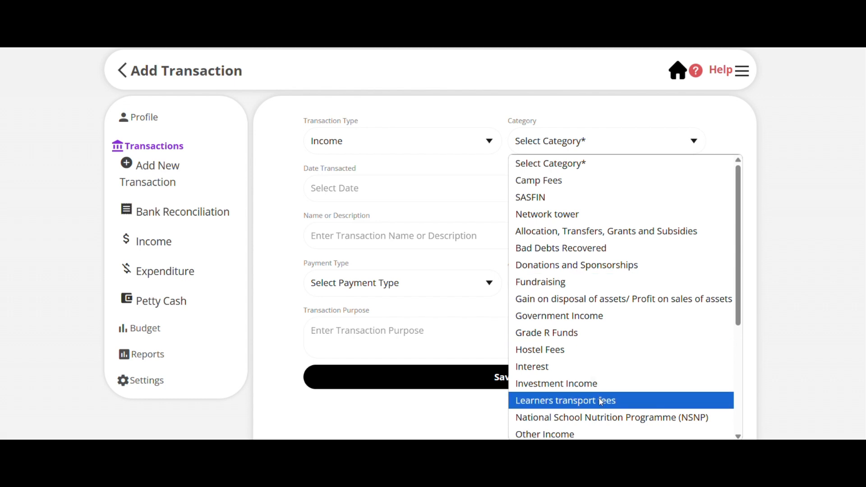
scroll(601, 402, "down", 4)
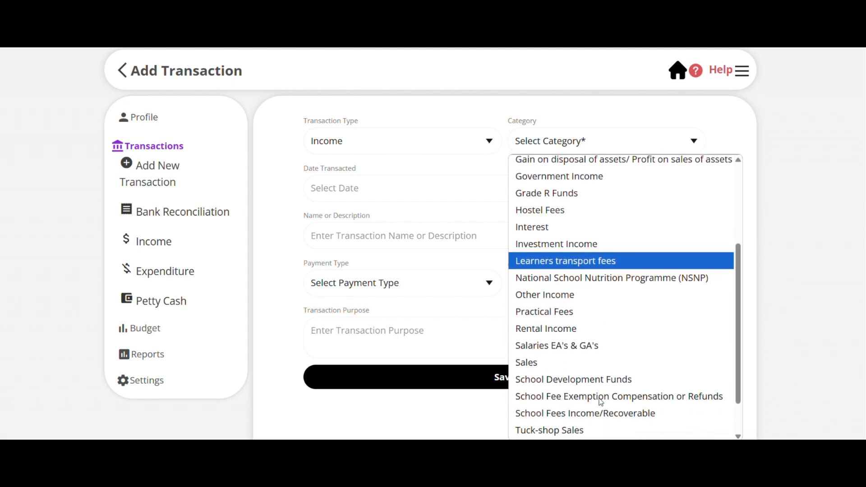
scroll(601, 402, "down", 1)
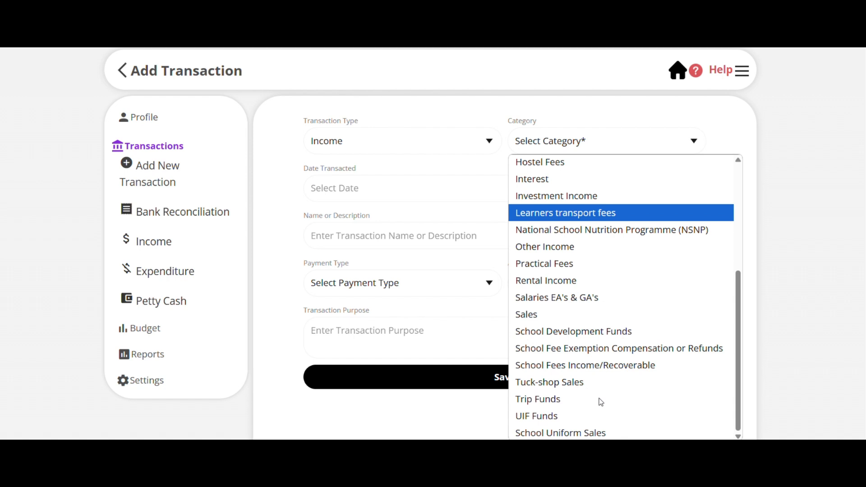
left_click(568, 402)
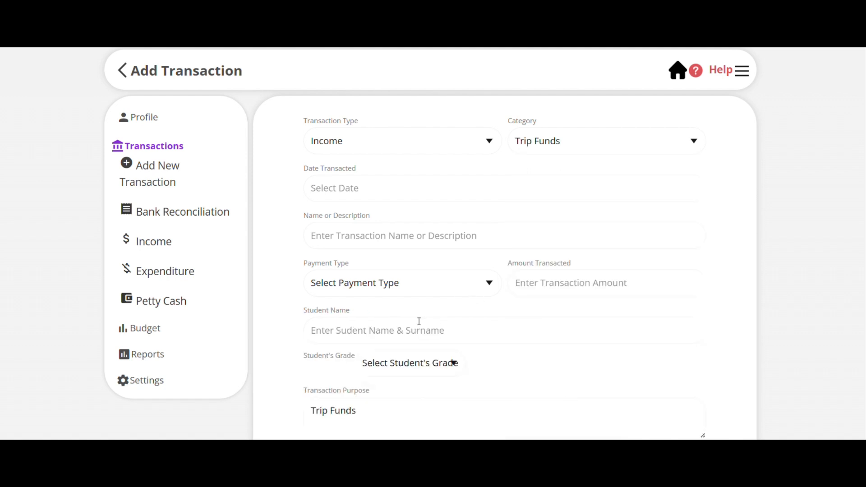
Set the transaction date to 2025-03-13 and enter "TRIP FUNDS" as the transaction name.
left_click(417, 188)
left_click(333, 245)
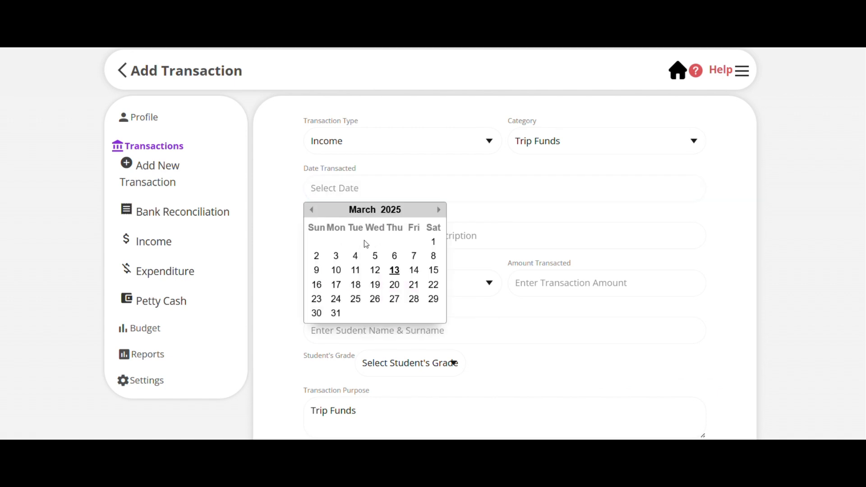
left_click(395, 270)
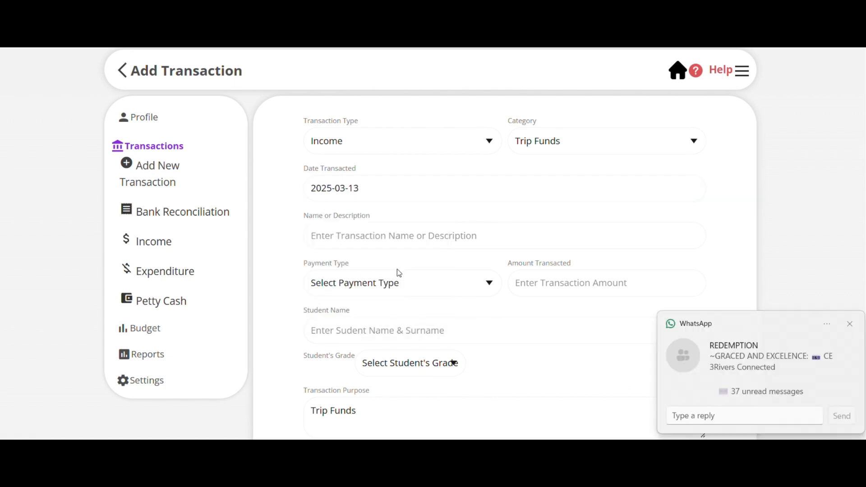
left_click(849, 325)
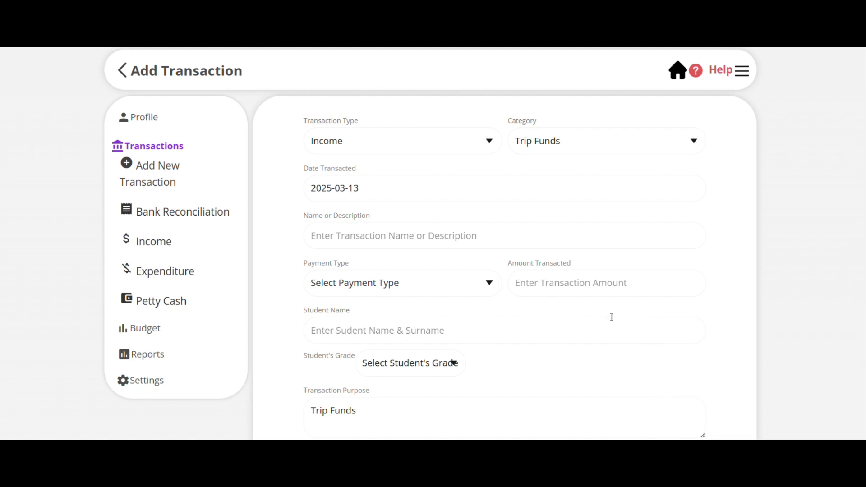
left_click(411, 237)
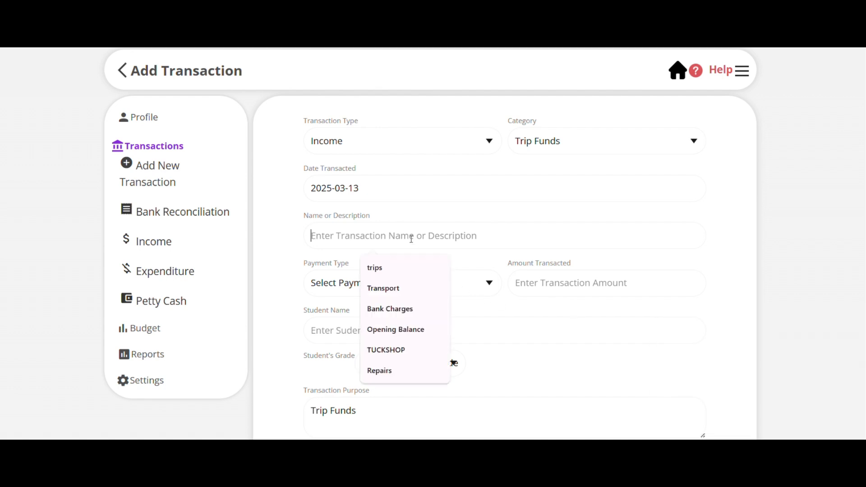
type("TR")
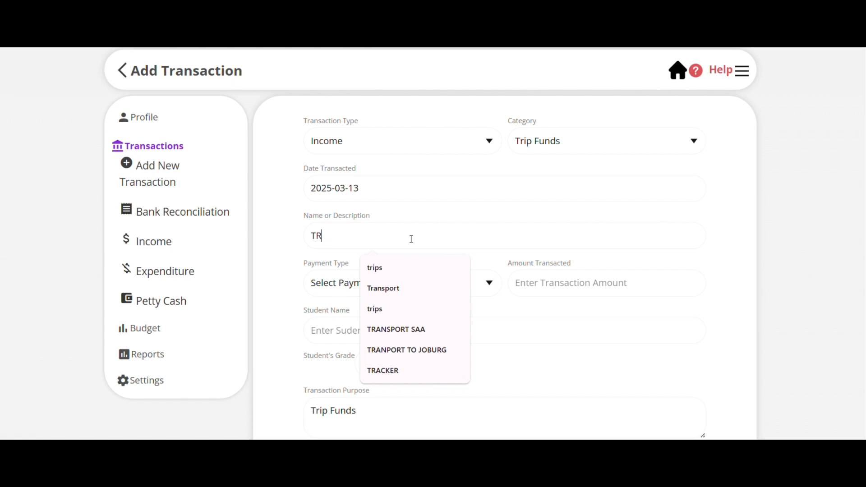
type("IP FU")
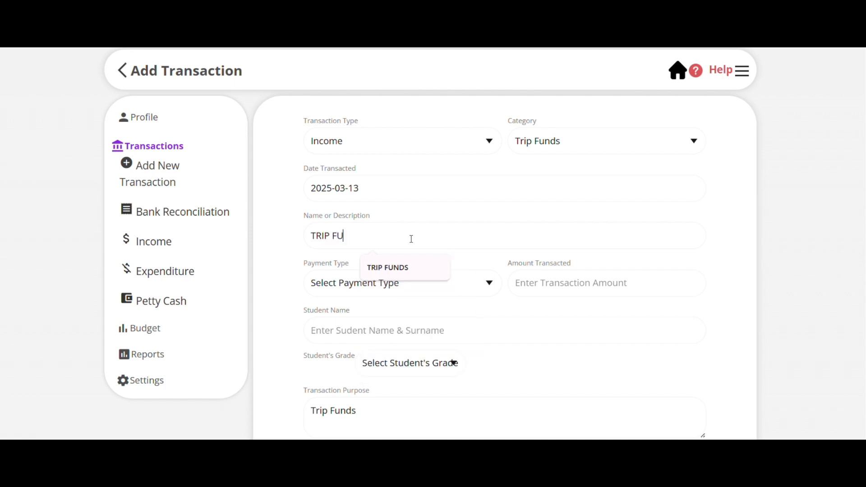
type("NDS")
Set the trip transaction's payment type to EFT and the transacted amount to 300.
left_click(451, 291)
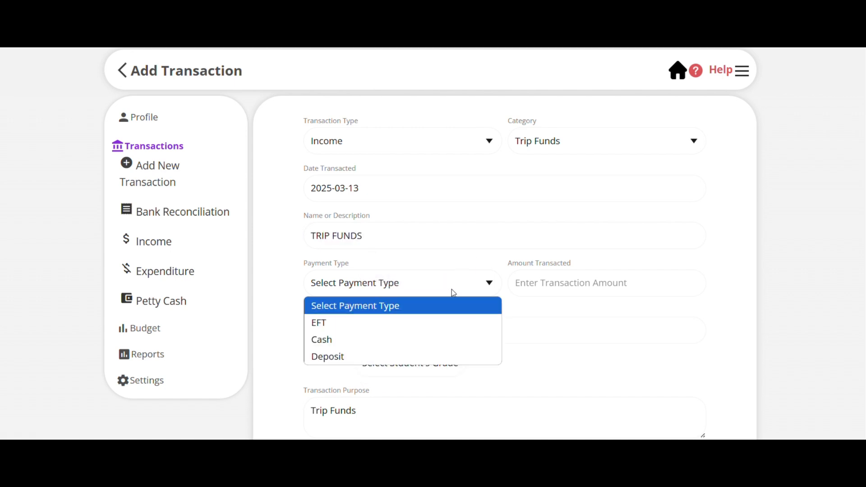
left_click(401, 335)
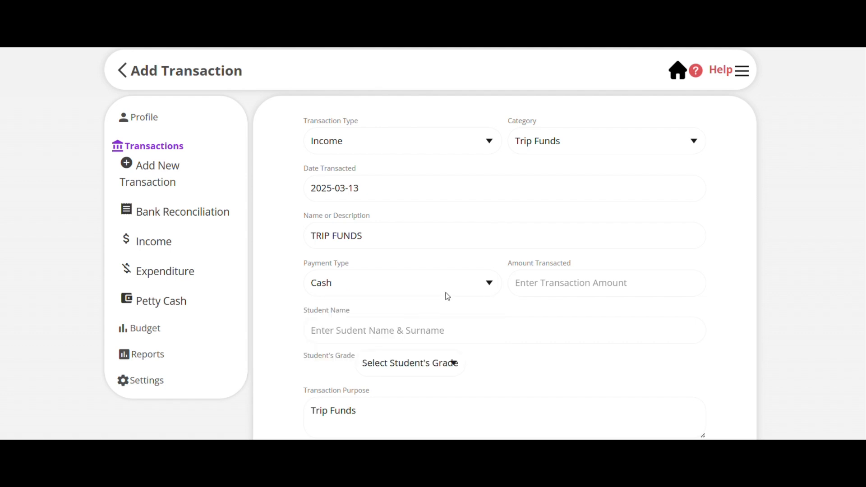
left_click(472, 288)
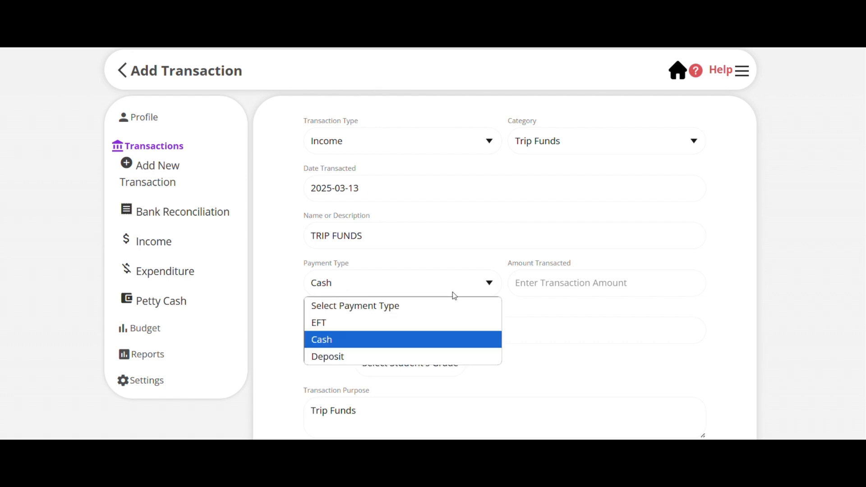
left_click(408, 328)
left_click(564, 283)
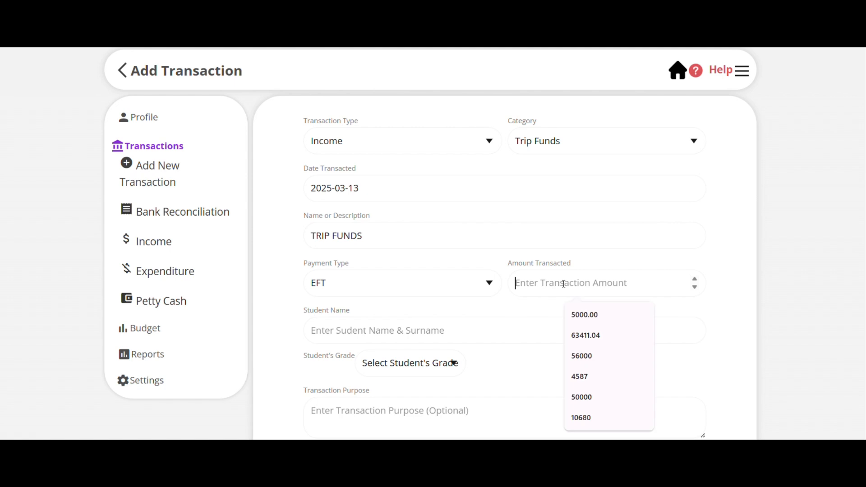
type("300")
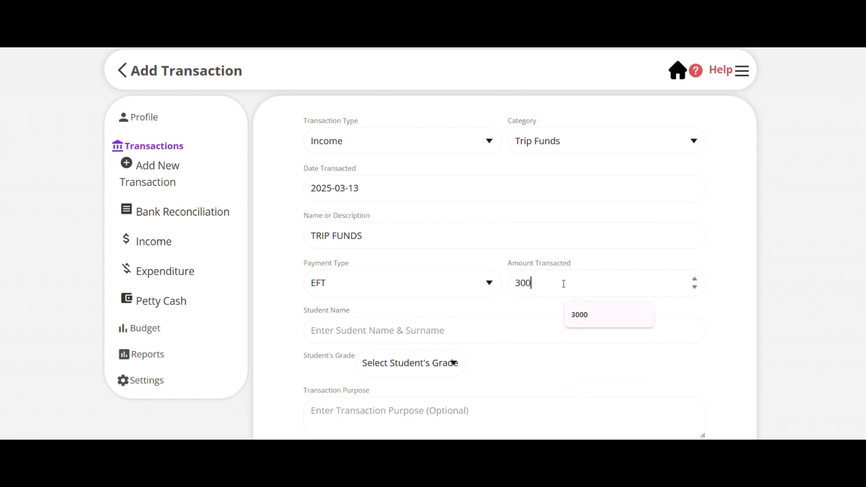
Enter the student's name and set the student's grade to Grade 5.
left_click(421, 336)
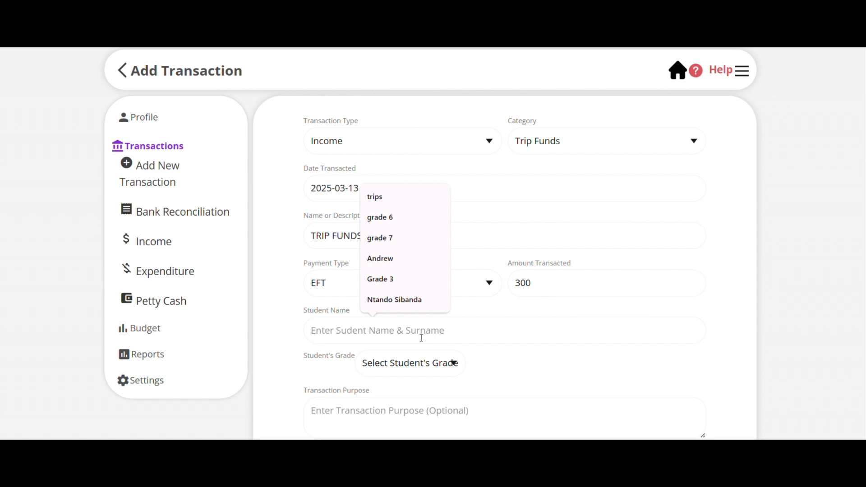
type("An")
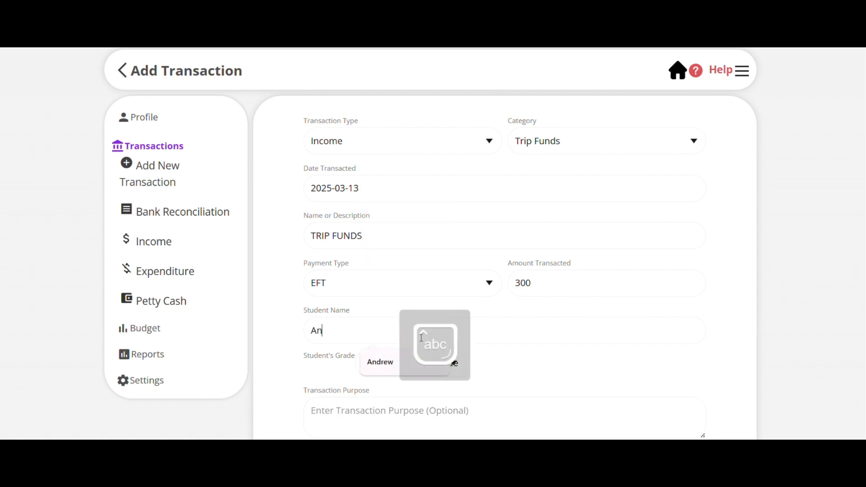
type("drew ")
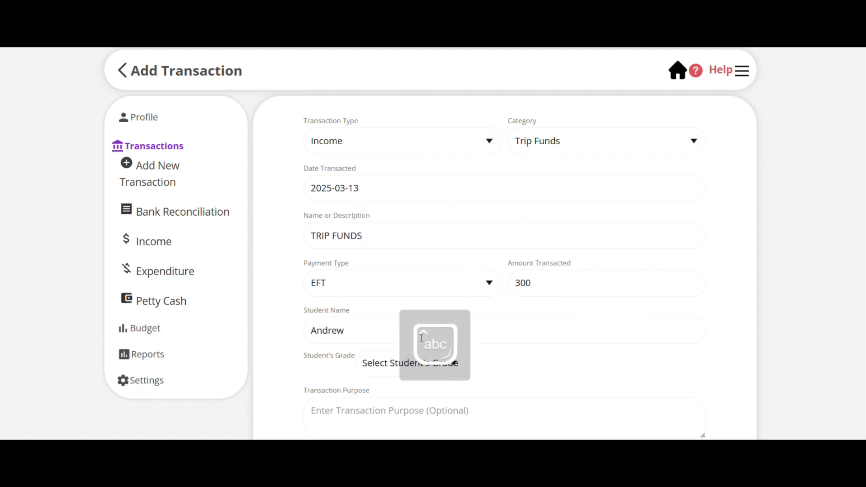
type("j")
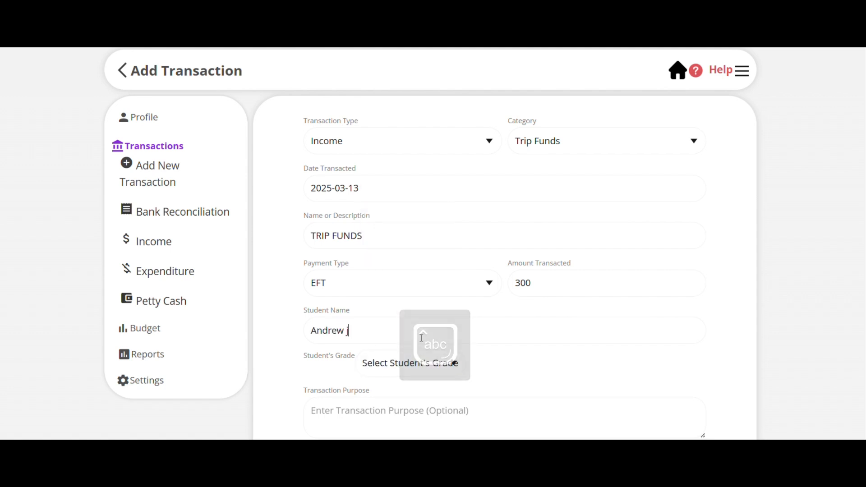
left_click(414, 368)
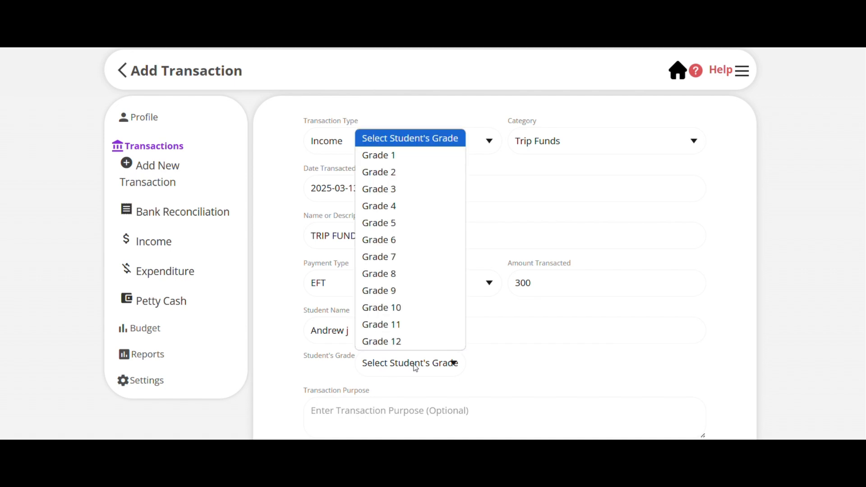
left_click(397, 223)
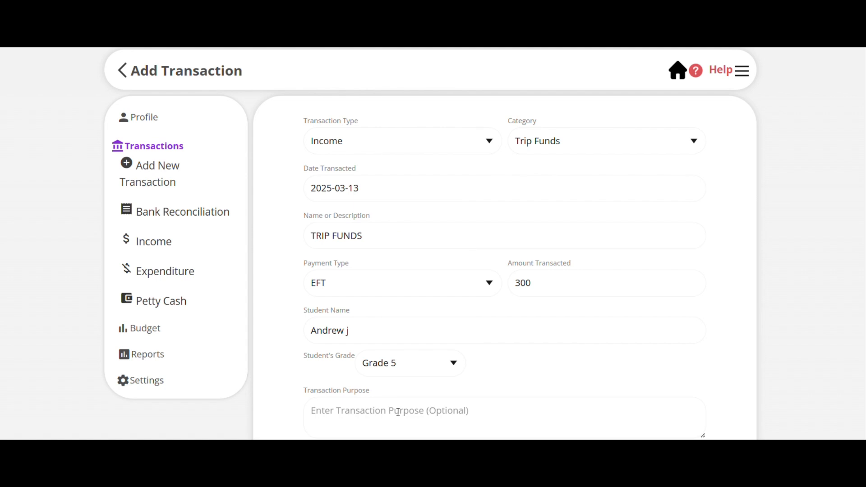
Enter "trips" as the transaction purpose and save the trip funds transaction.
type("tr")
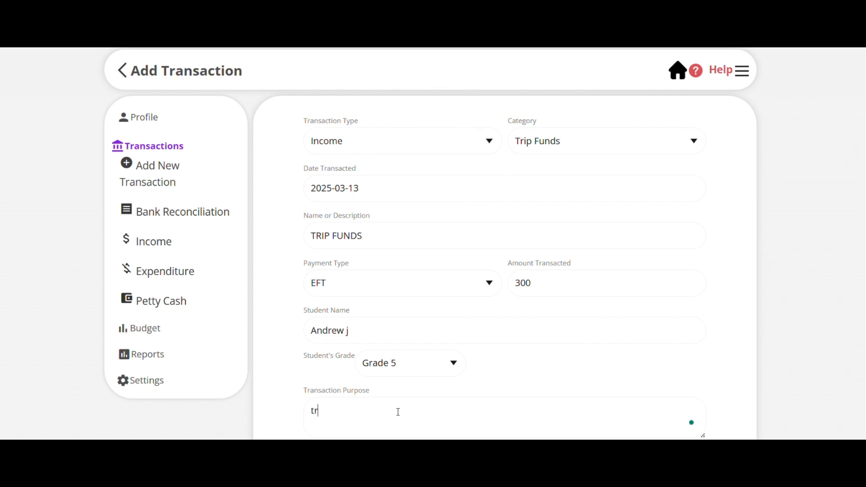
type("ips")
scroll(397, 412, "down", 3)
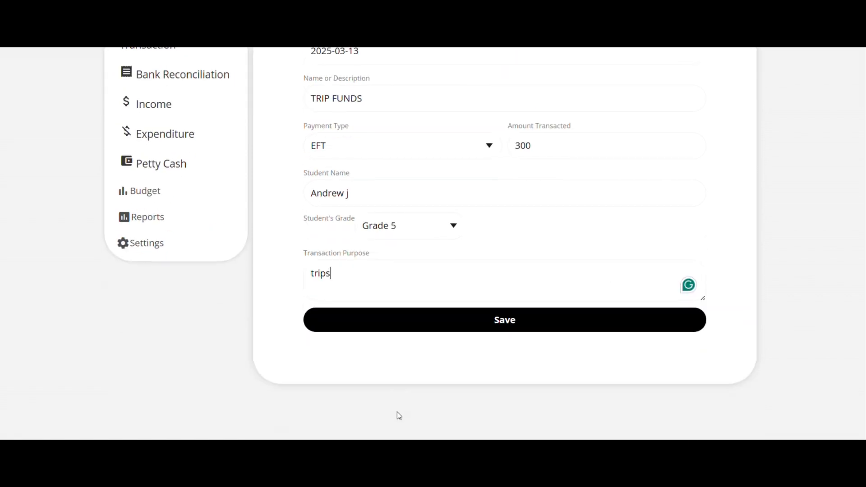
scroll(397, 412, "up", 2)
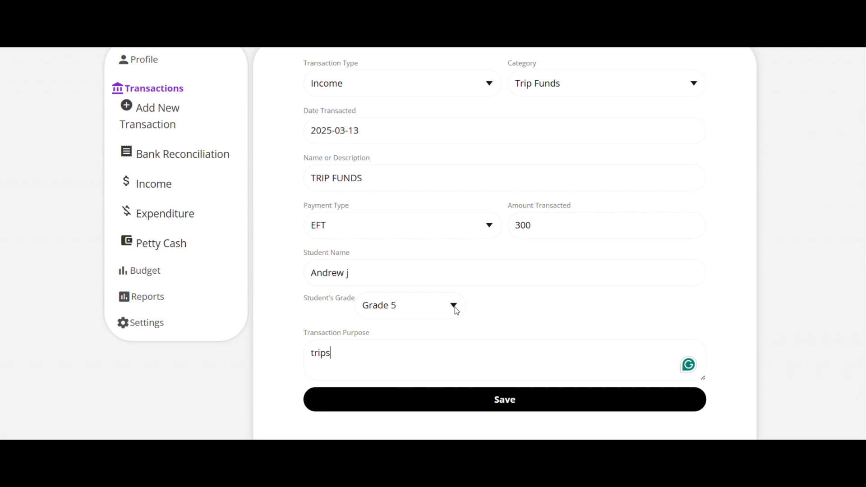
left_click(497, 399)
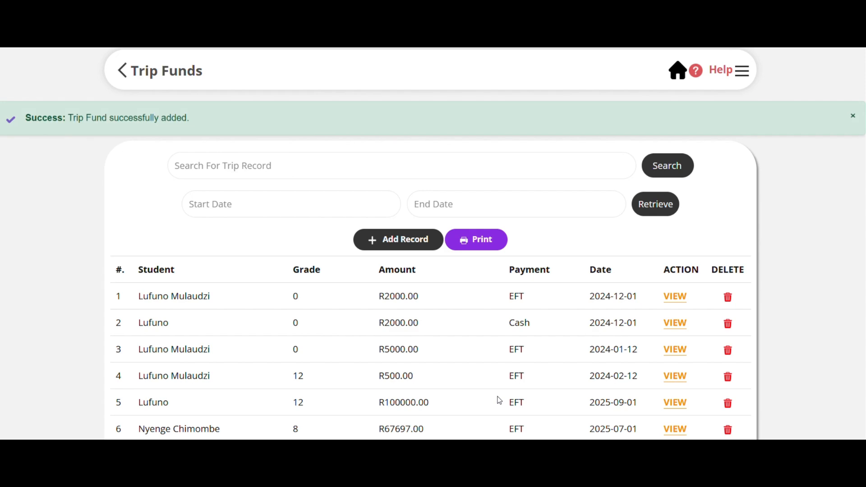
Look through the trip fund records and open the printable Trip Funds report.
scroll(499, 401, "down", 4)
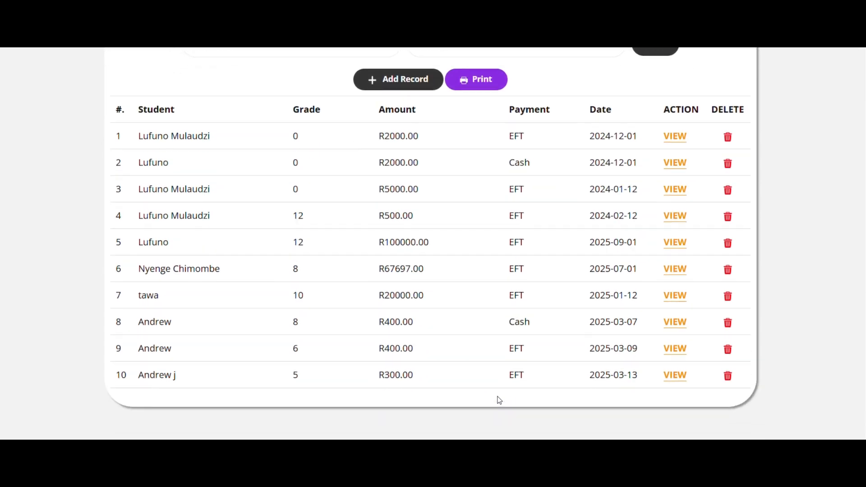
scroll(500, 400, "up", 2)
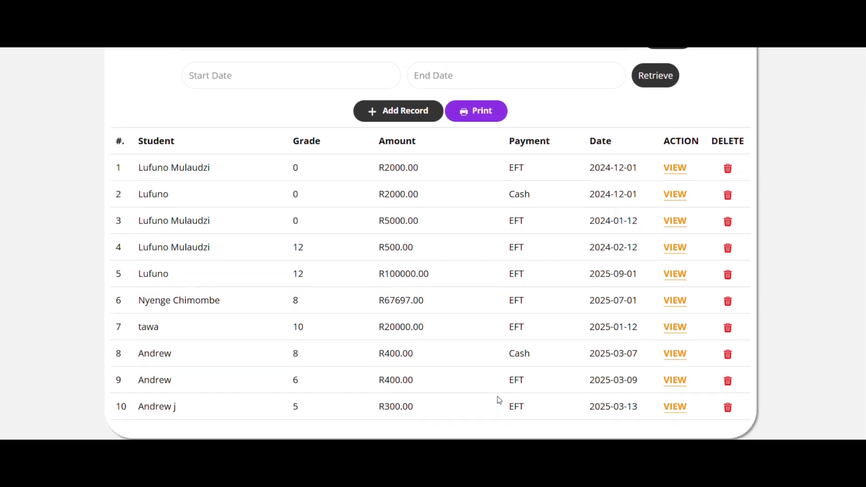
scroll(500, 401, "up", 3)
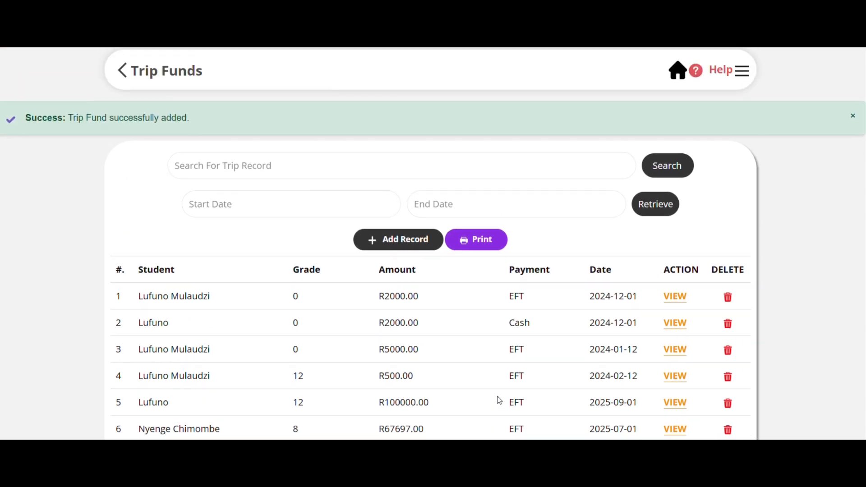
scroll(499, 400, "down", 4)
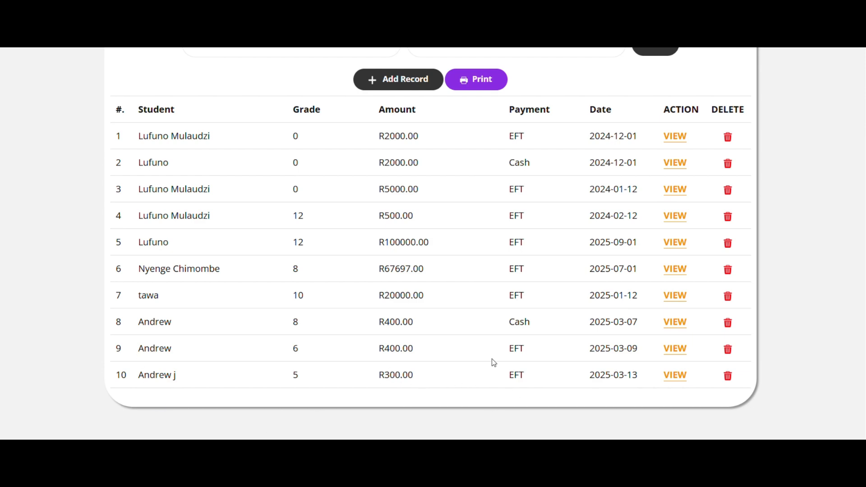
scroll(518, 405, "up", 4)
scroll(518, 404, "down", 2)
scroll(518, 405, "up", 2)
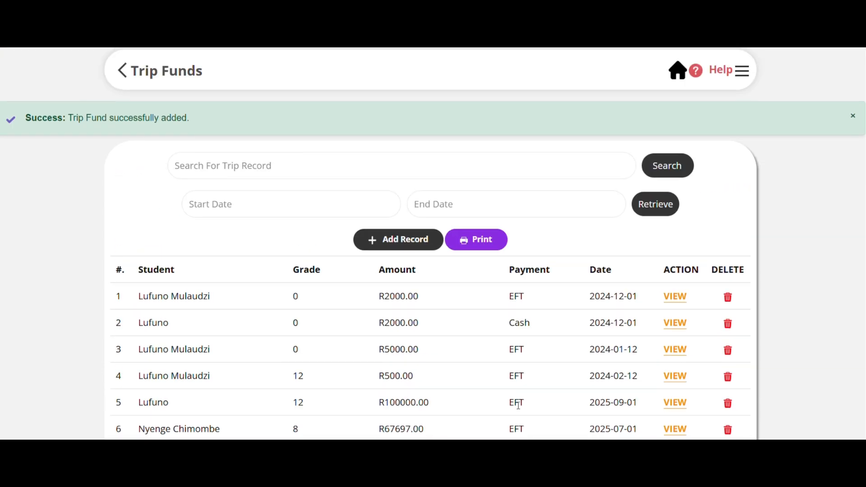
left_click(487, 248)
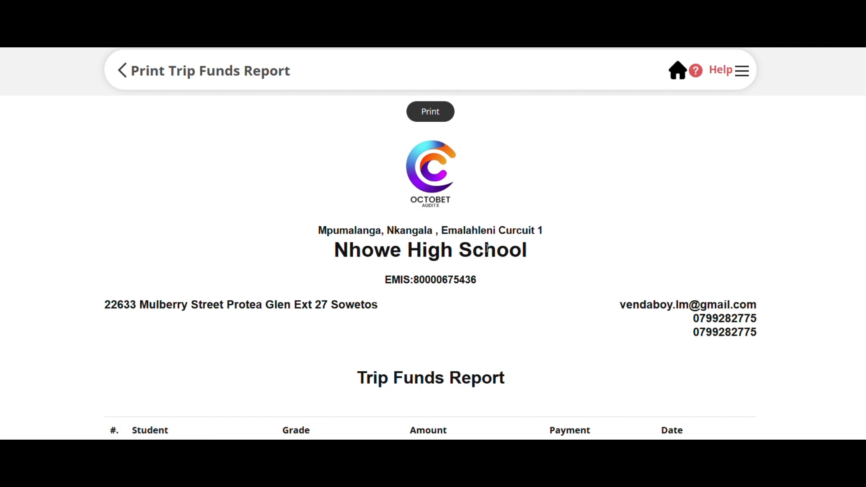
Print the Trip Funds report to a PDF file and open that PDF.
scroll(487, 248, "down", 4)
scroll(487, 248, "up", 4)
left_click(428, 113)
left_click(695, 48)
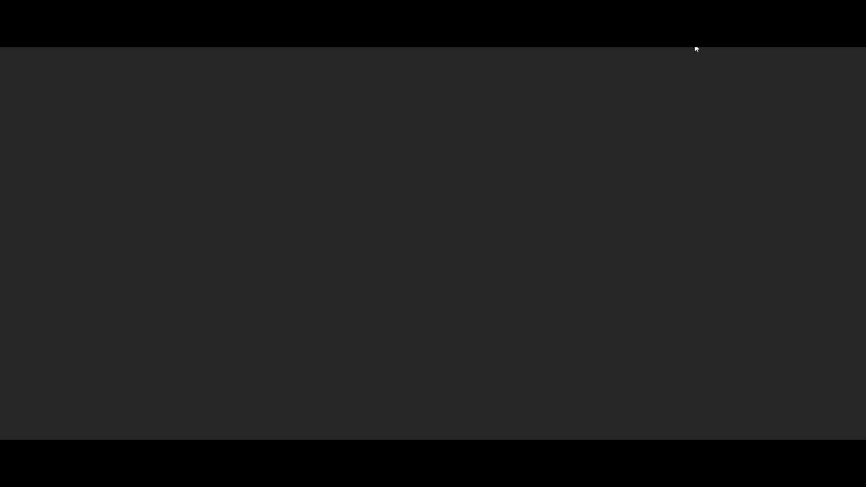
Review the school details and the listed trip payments in the Trip Funds report PDF.
scroll(469, 211, "down", 3)
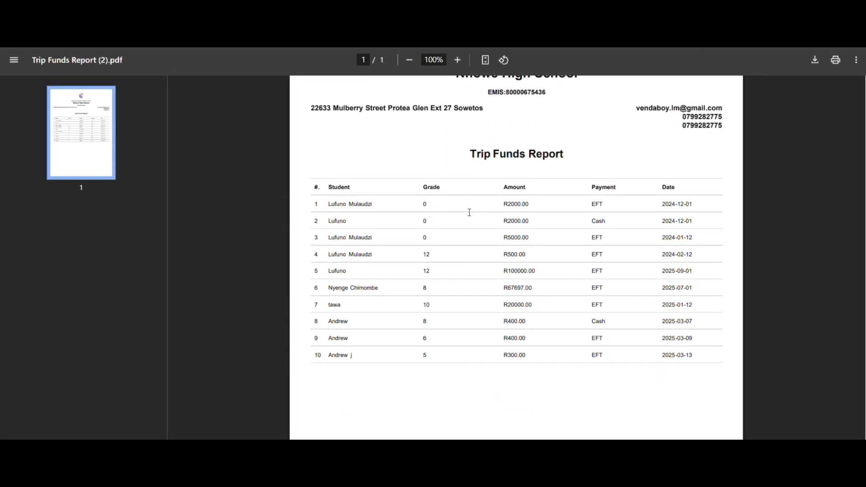
scroll(470, 212, "up", 3)
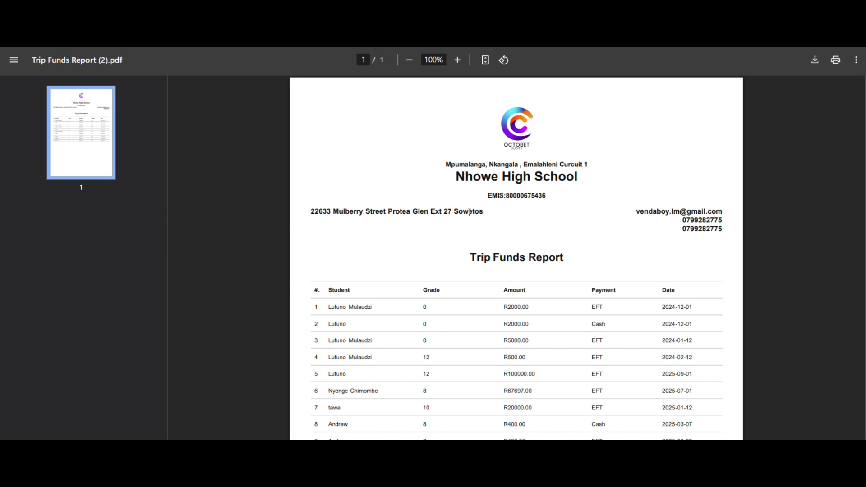
scroll(469, 212, "down", 4)
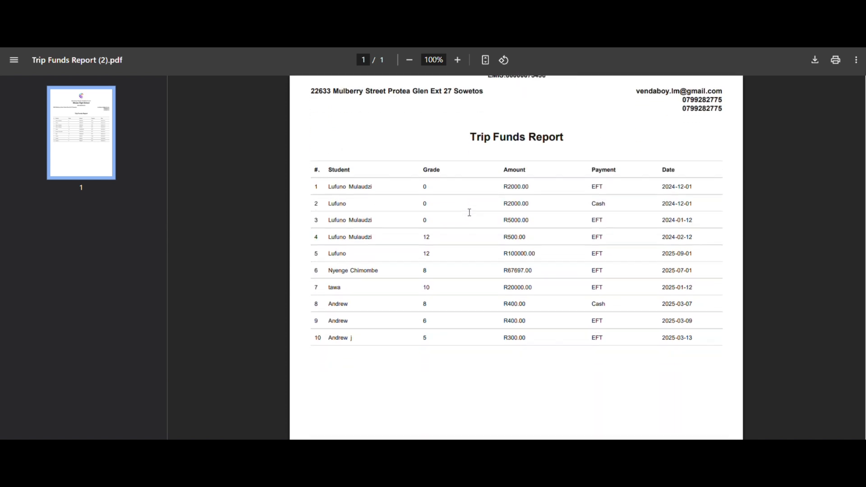
scroll(470, 212, "up", 1)
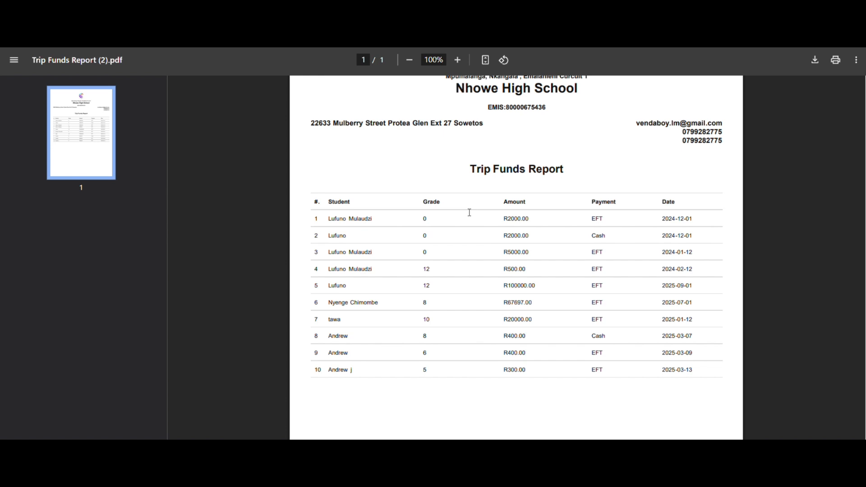
scroll(470, 212, "up", 1)
scroll(469, 212, "down", 1)
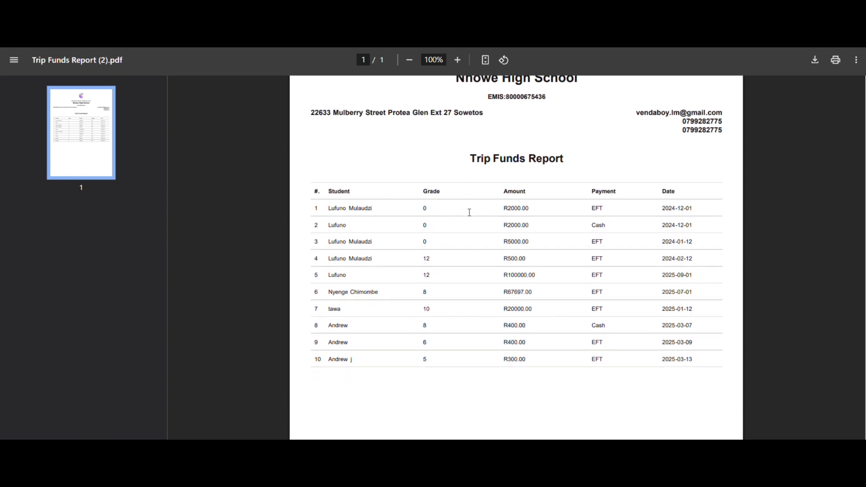
scroll(470, 213, "up", 3)
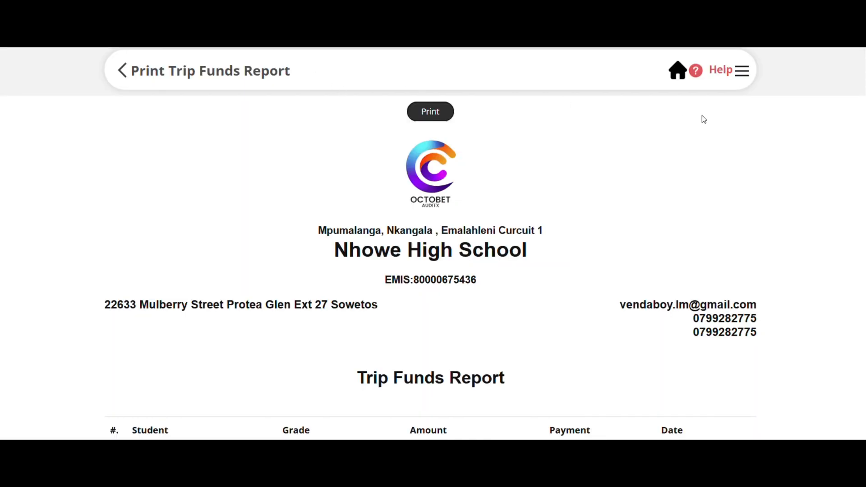
Return to the dashboard and open the form for adding a new transaction.
left_click(677, 71)
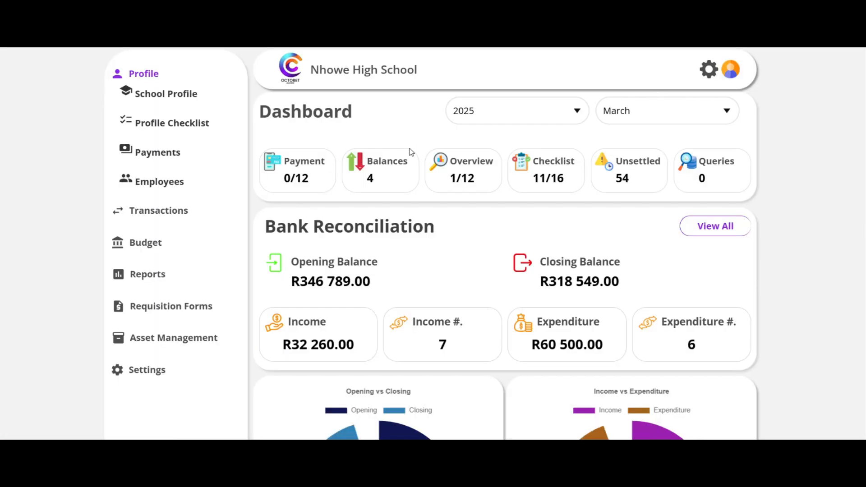
left_click(144, 210)
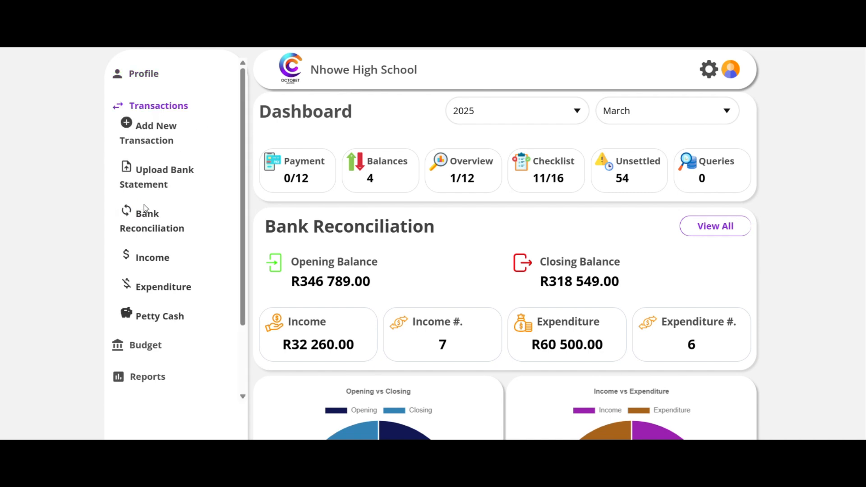
left_click(127, 123)
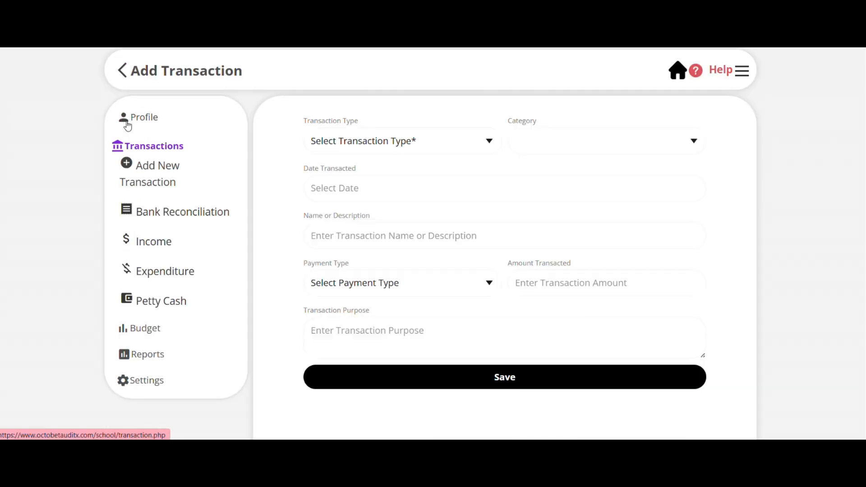
Set the transaction type to Income and the category to School Development Funds.
left_click(468, 146)
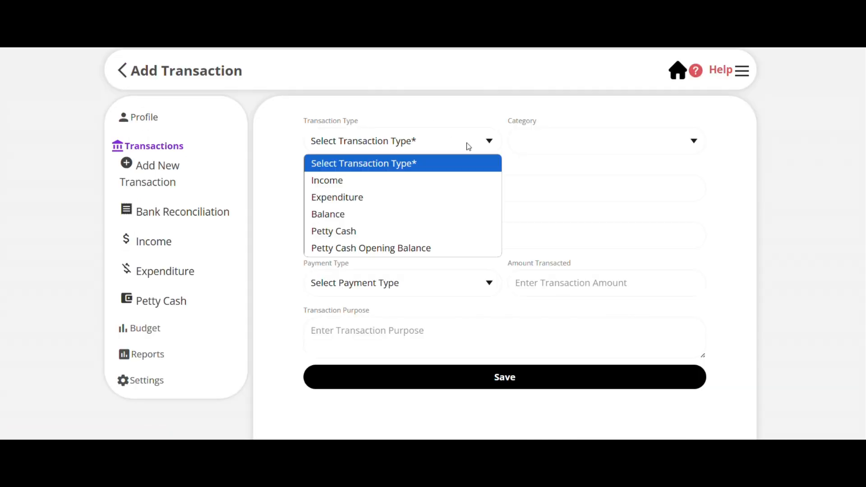
left_click(448, 183)
left_click(598, 147)
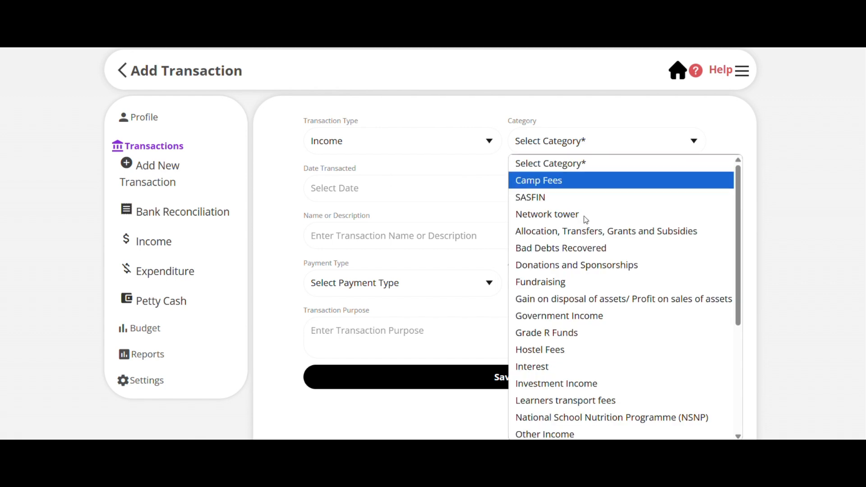
scroll(577, 351, "down", 3)
scroll(577, 351, "down", 2)
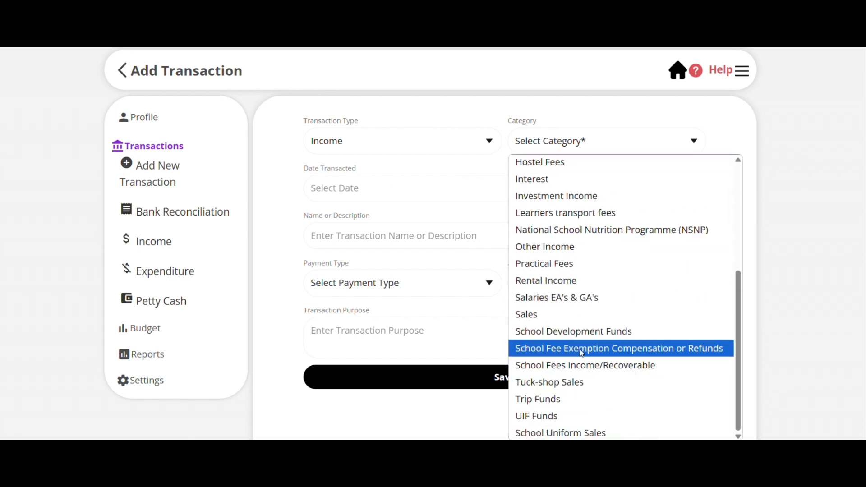
left_click(586, 342)
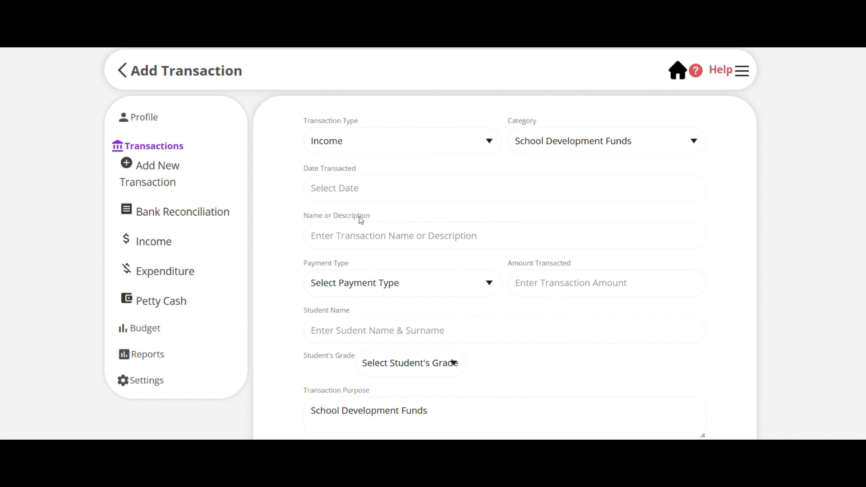
Set the transaction date to 2025-03-13 and the payment type to EFT.
left_click(362, 192)
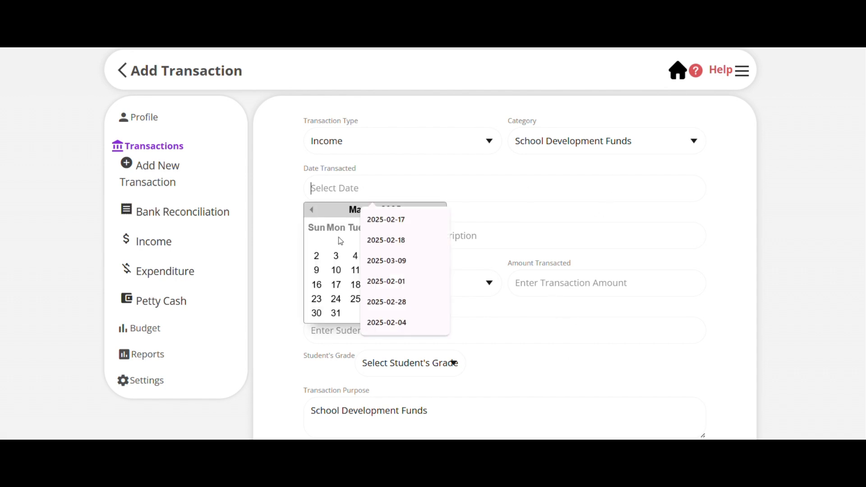
left_click(394, 270)
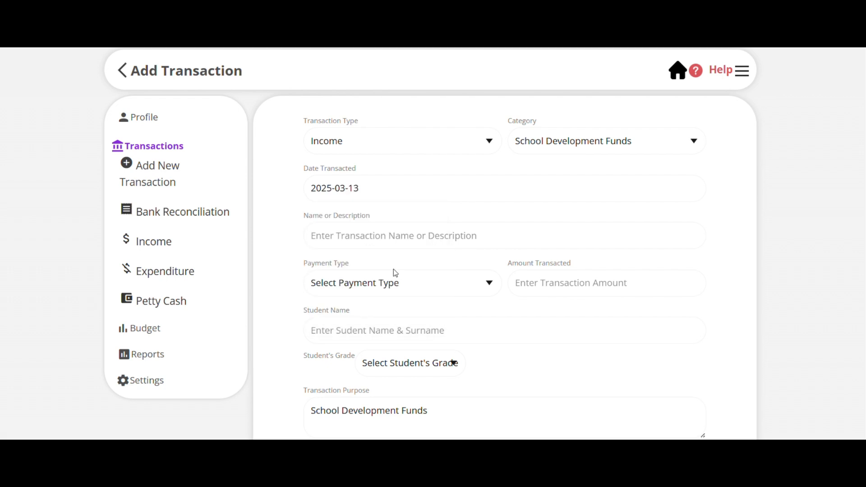
left_click(382, 286)
left_click(368, 319)
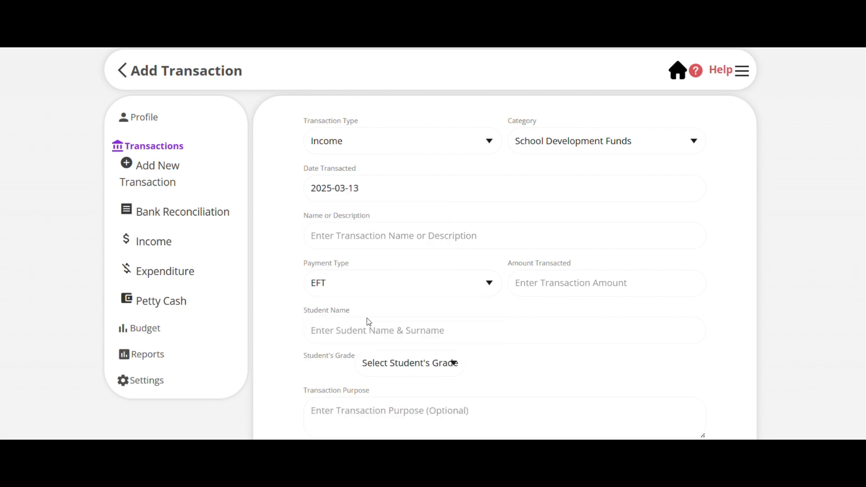
Enter "SDF/Parent Contribution" as the transaction name and set the transacted amount to 500.
left_click(379, 238)
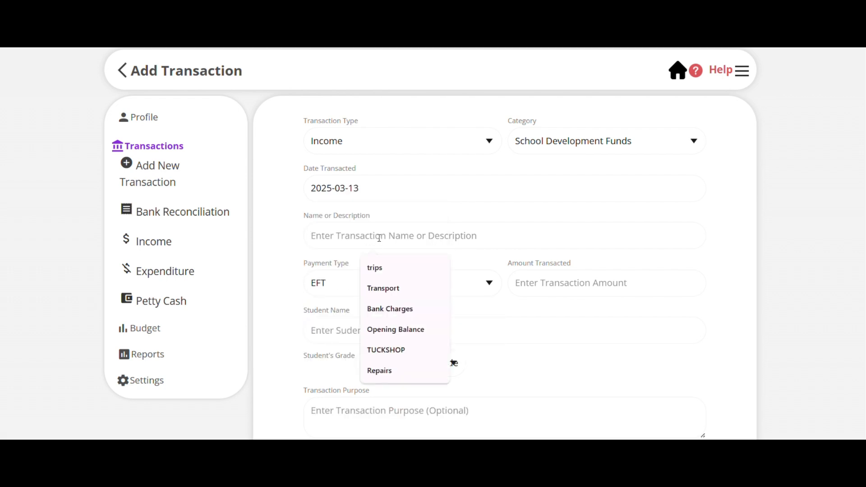
type("SDF")
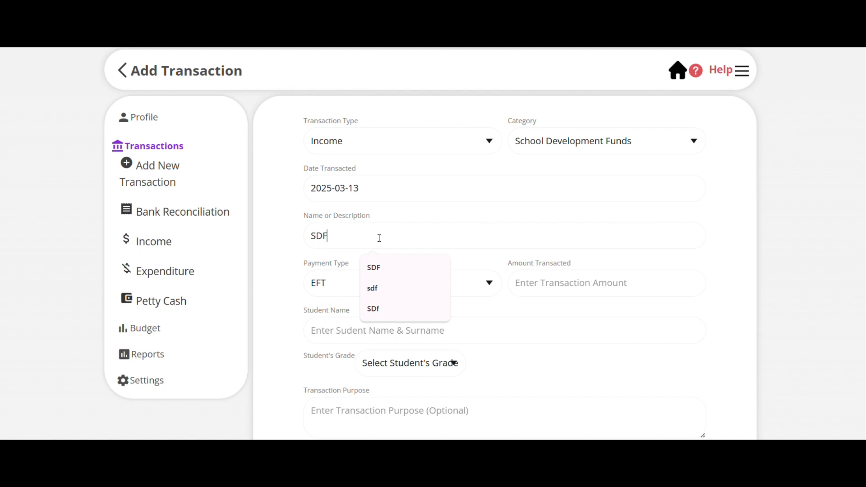
type("/")
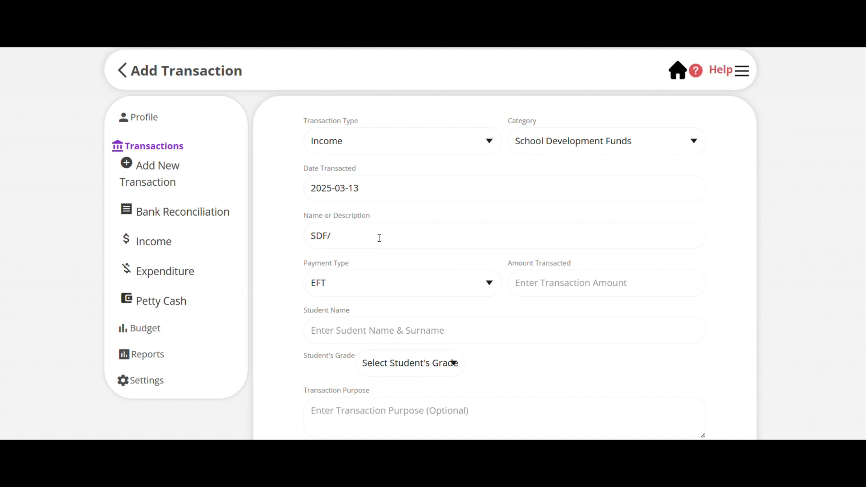
type("Parent Contribtution")
left_click(523, 287)
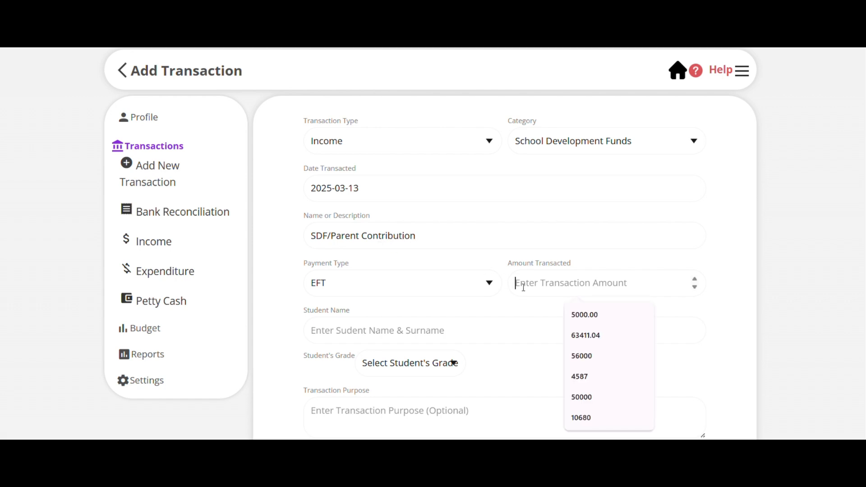
type("500")
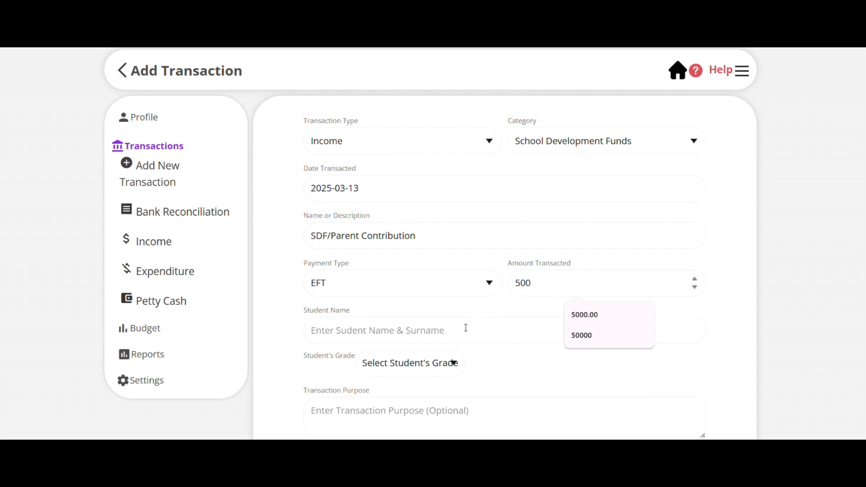
Enter the student's name and set the student's grade to Grade 10.
left_click(442, 334)
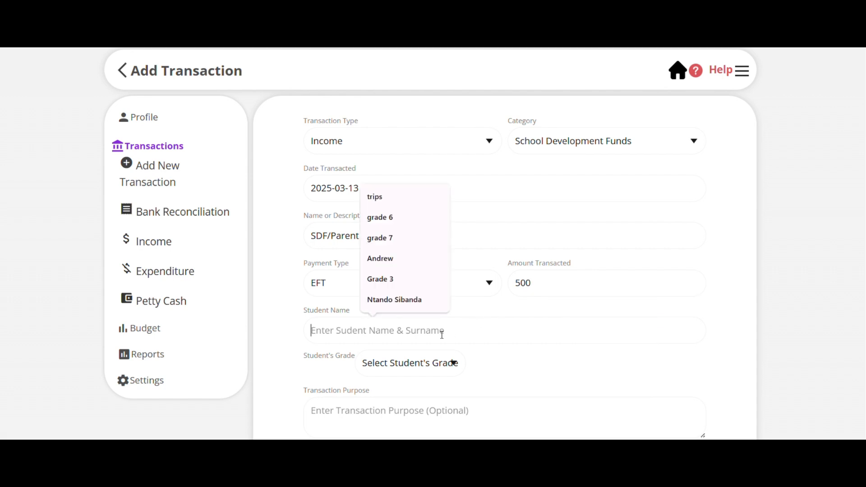
type("john")
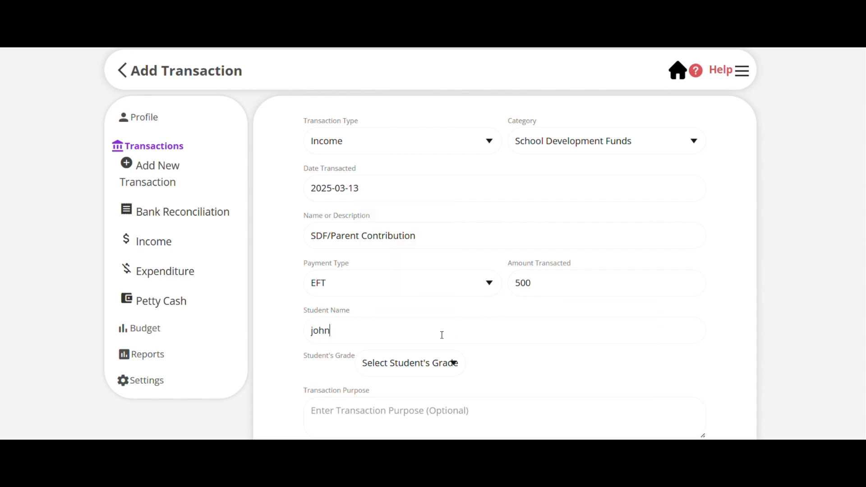
left_click(452, 371)
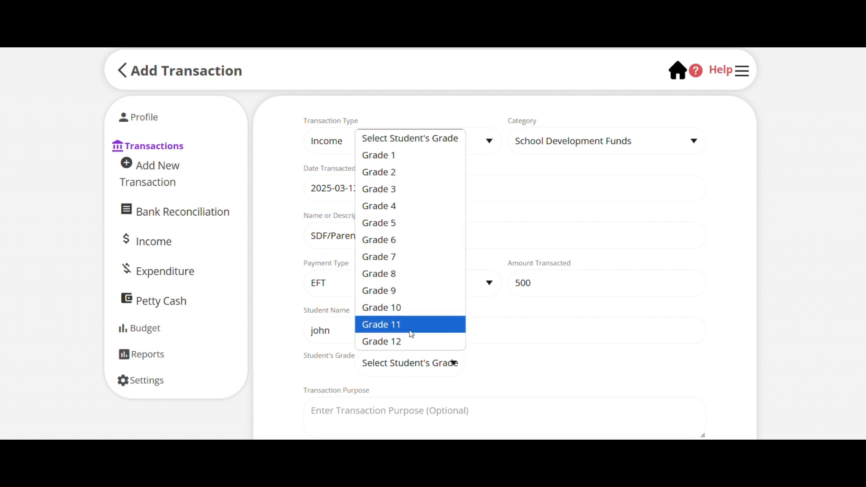
left_click(406, 307)
Enter "SDF" as the transaction purpose, check the form and save the School Development Funds transaction.
left_click(357, 411)
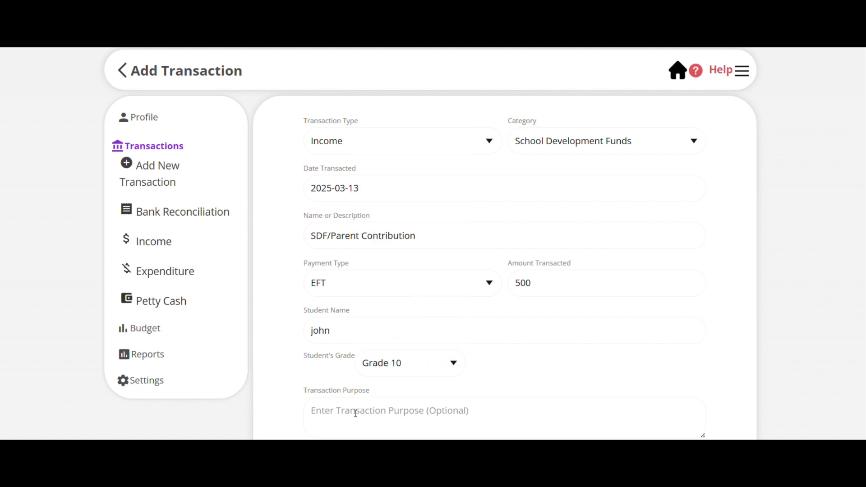
type("SDF")
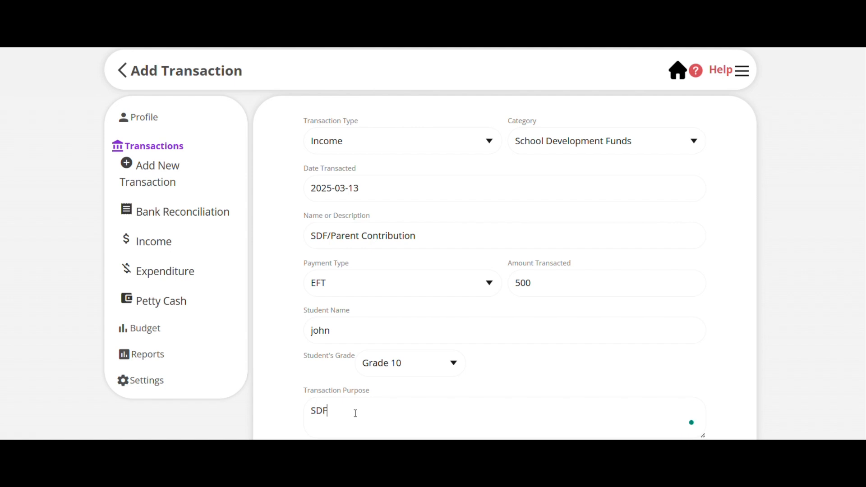
scroll(355, 413, "down", 3)
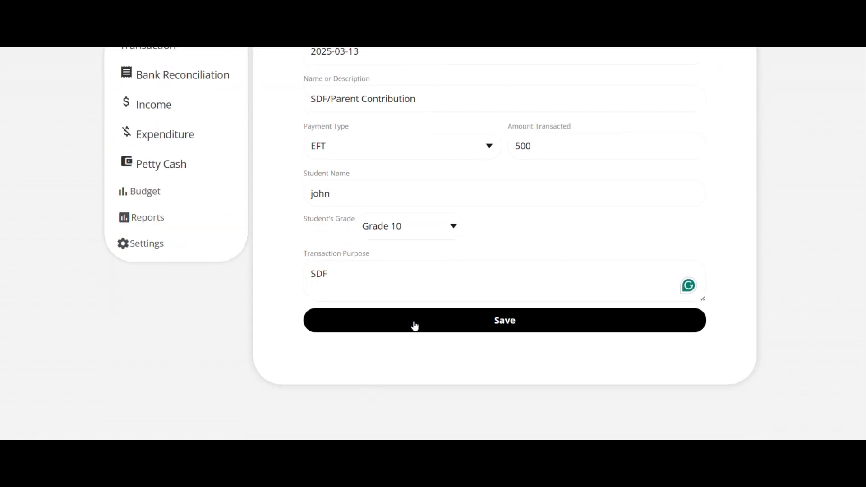
scroll(430, 328, "up", 2)
scroll(430, 328, "up", 1)
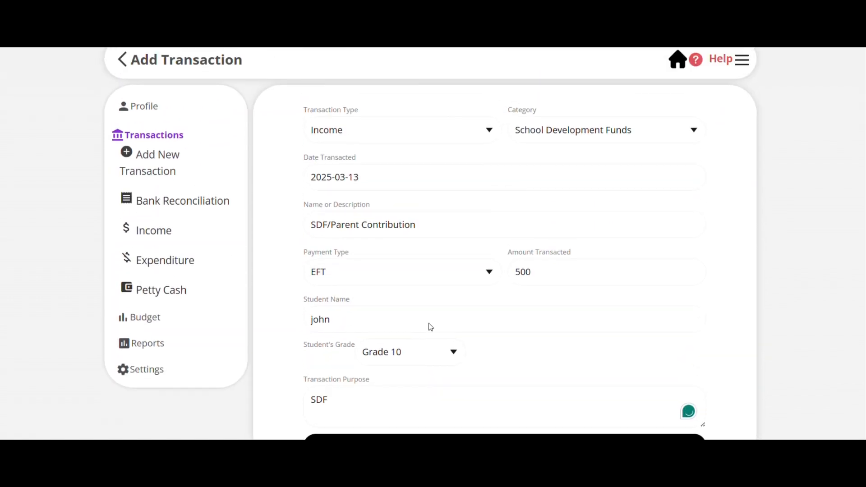
scroll(430, 328, "down", 3)
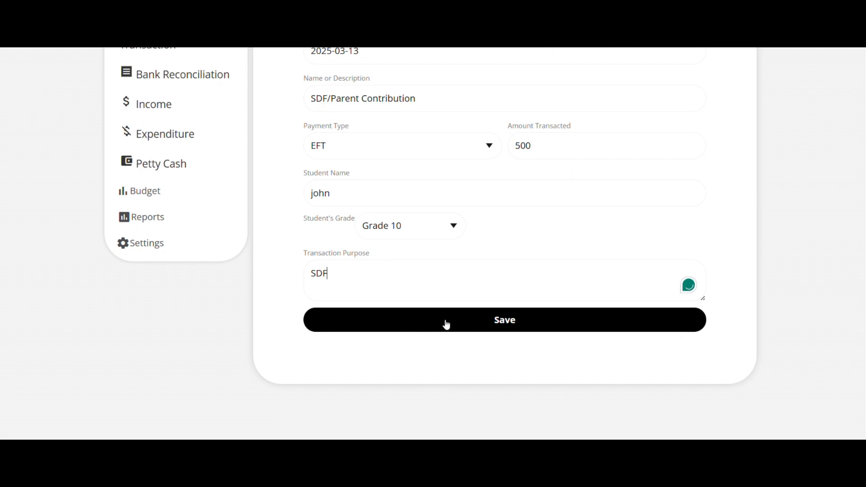
left_click(445, 321)
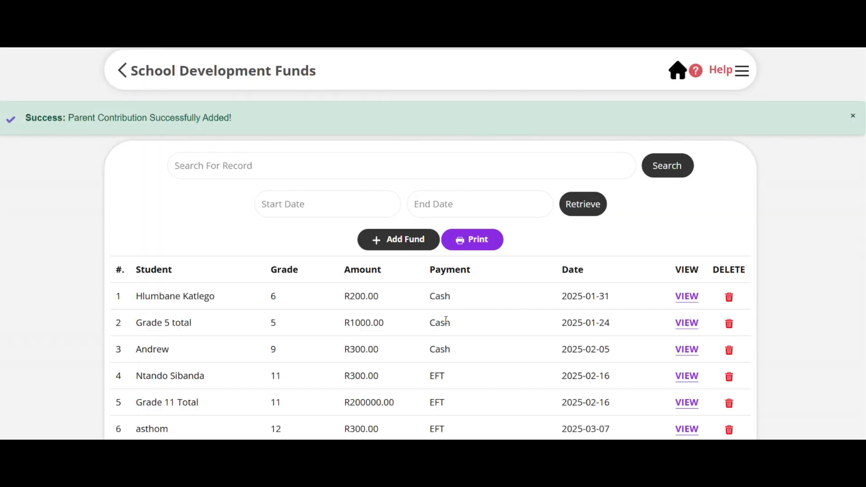
Look through the School Development Funds records and open their printable report.
scroll(446, 320, "down", 2)
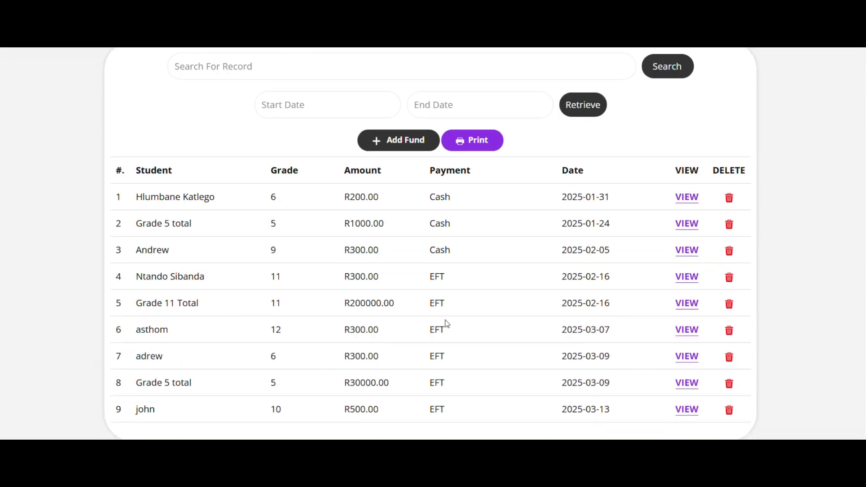
scroll(446, 324, "up", 2)
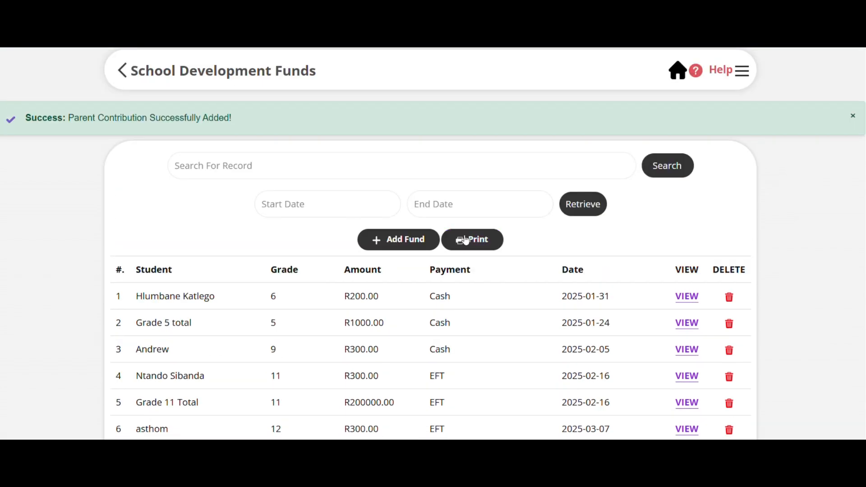
left_click(477, 244)
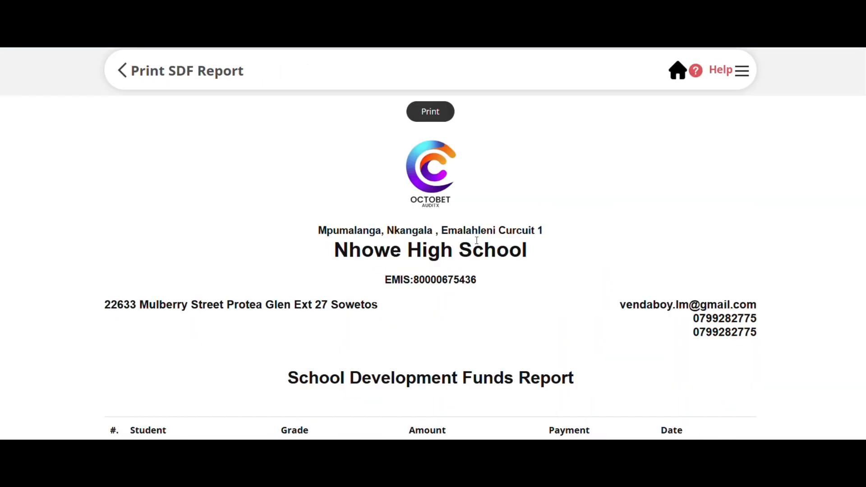
scroll(476, 240, "down", 5)
scroll(477, 240, "up", 4)
scroll(477, 240, "up", 1)
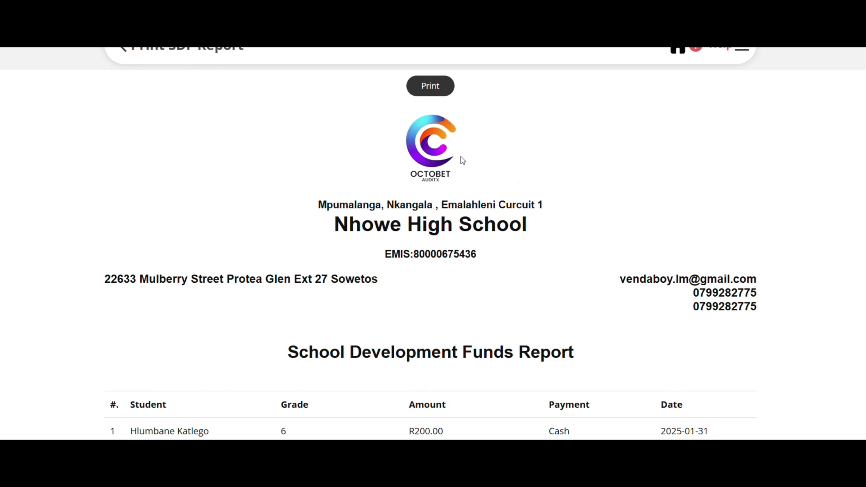
Print the School Development Funds report to a PDF, open the downloaded file and check its records.
left_click(437, 81)
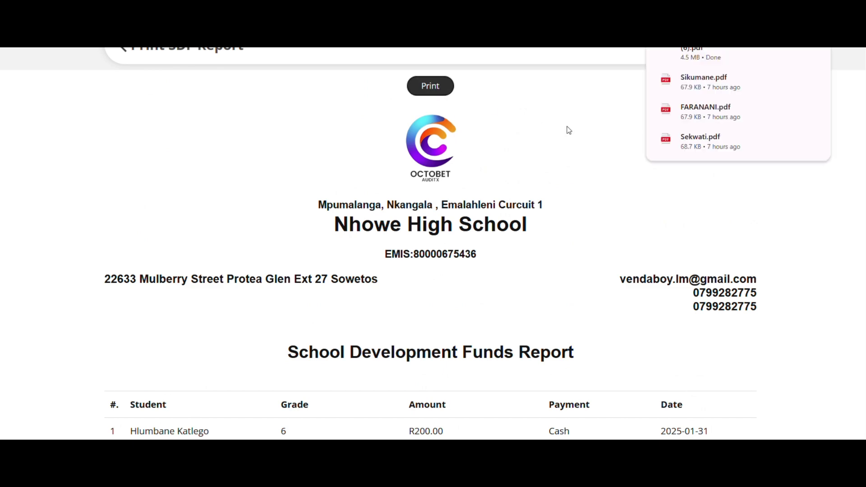
left_click(697, 58)
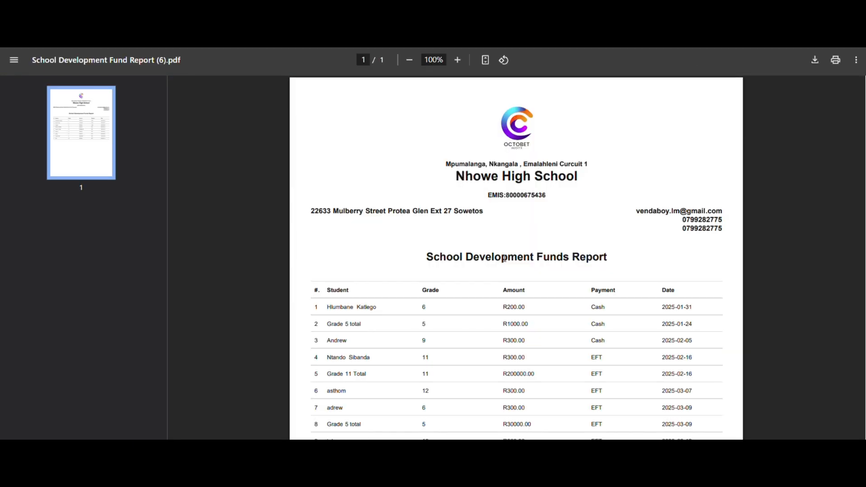
scroll(505, 258, "down", 4)
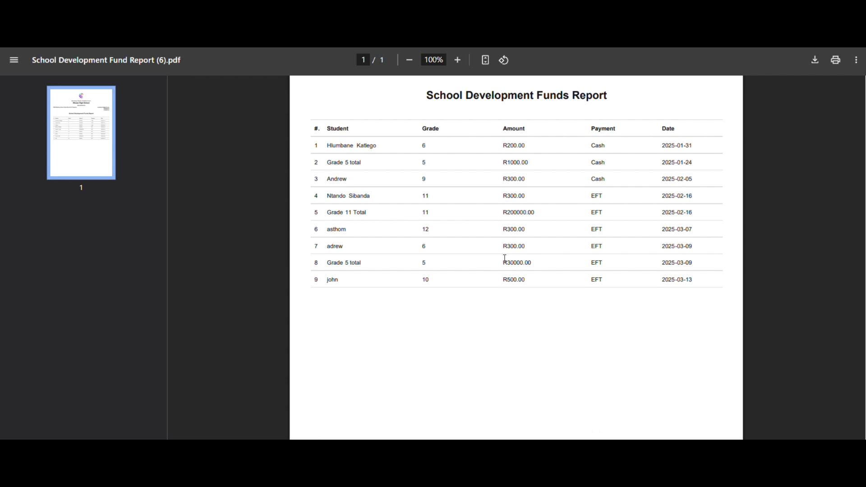
scroll(505, 258, "up", 2)
scroll(505, 258, "up", 2)
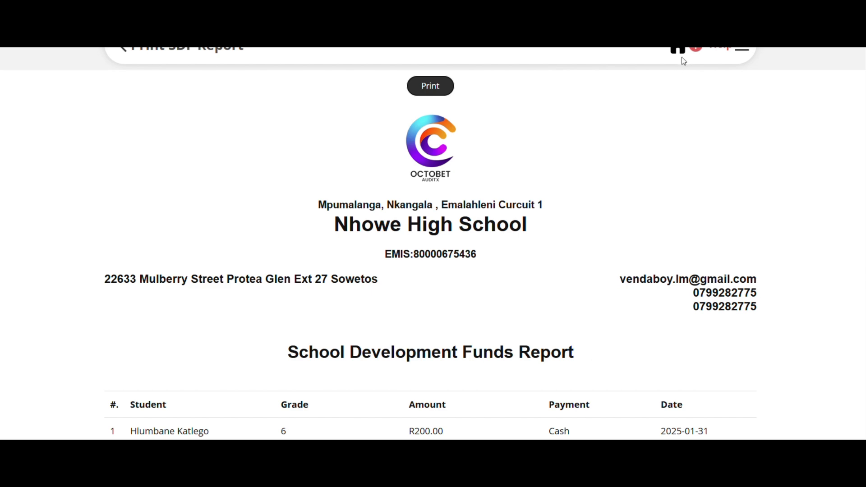
Return to the dashboard and open the Cash Receipts Journal report.
left_click(680, 51)
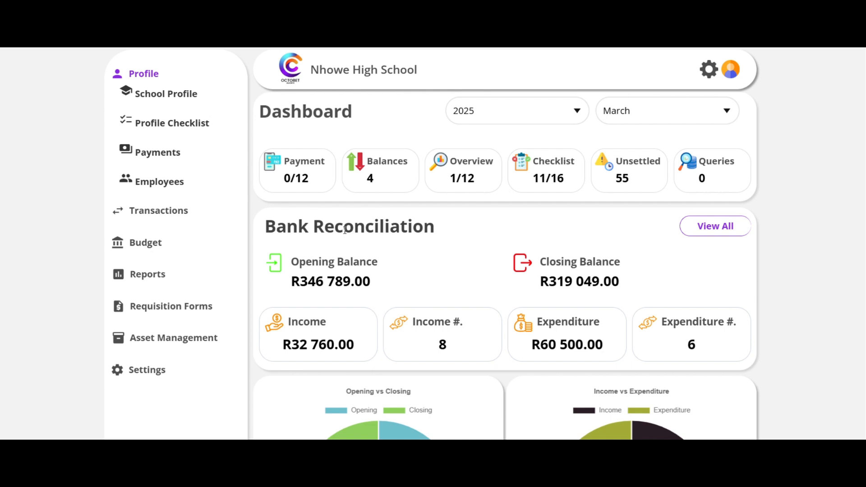
left_click(150, 273)
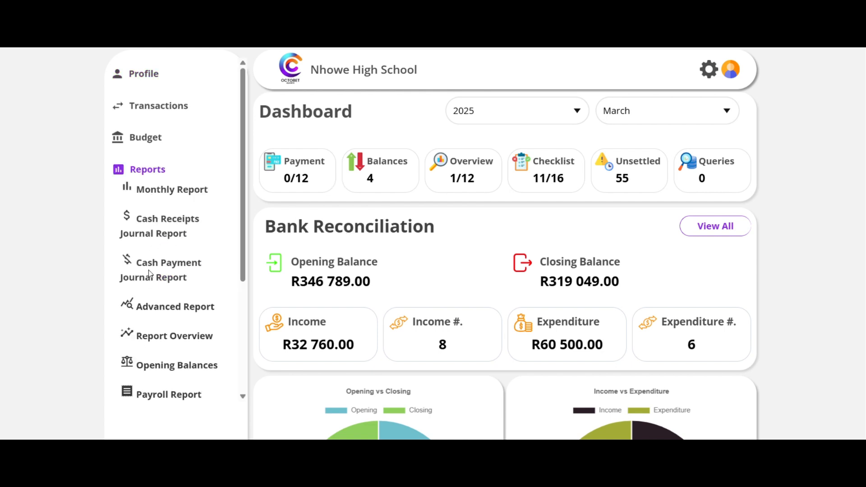
left_click(155, 224)
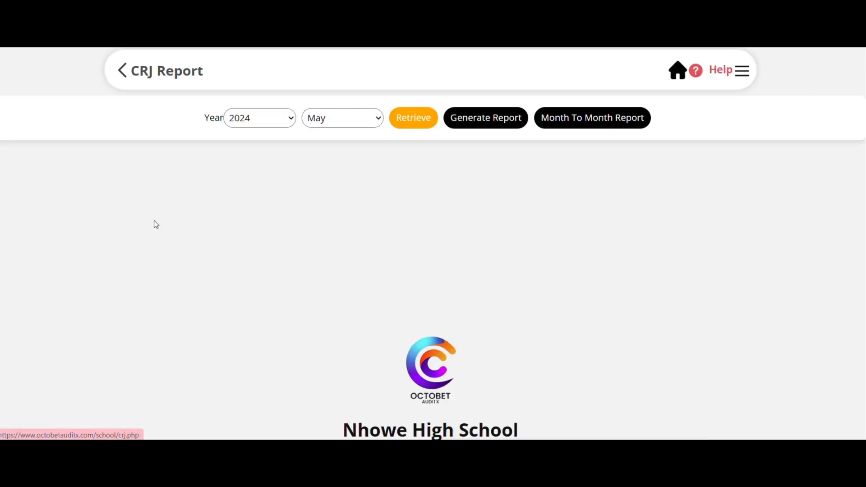
Set the report month to March, retrieve the Cash Receipts Journal for 2024 and look over the result.
left_click(376, 123)
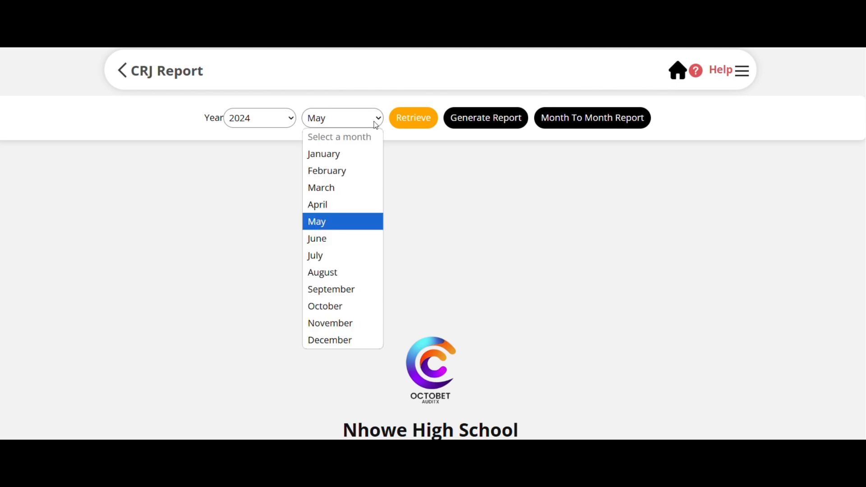
left_click(364, 195)
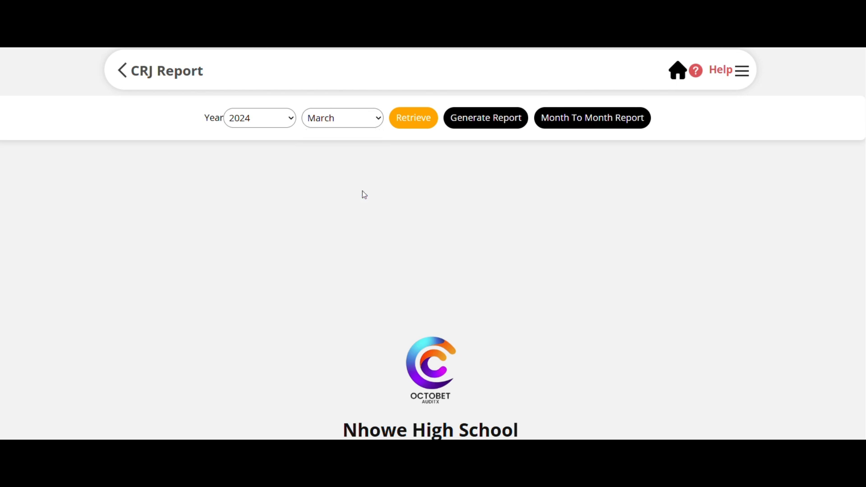
left_click(410, 129)
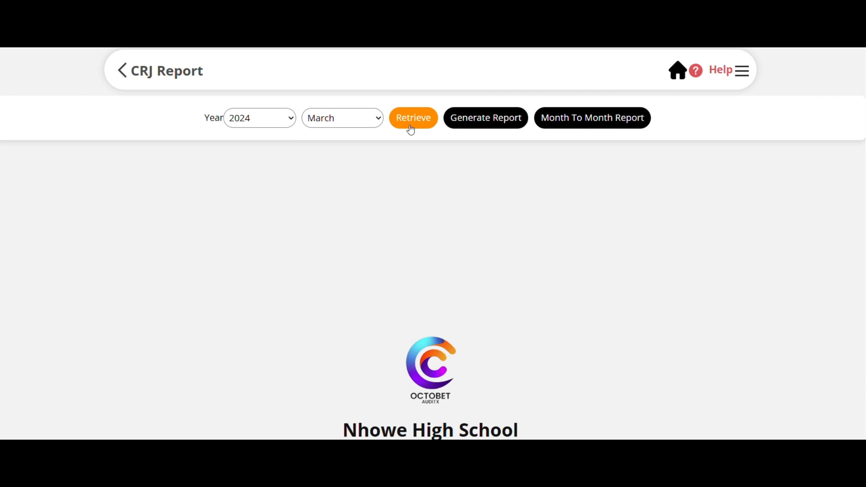
scroll(439, 242, "down", 5)
scroll(440, 240, "up", 5)
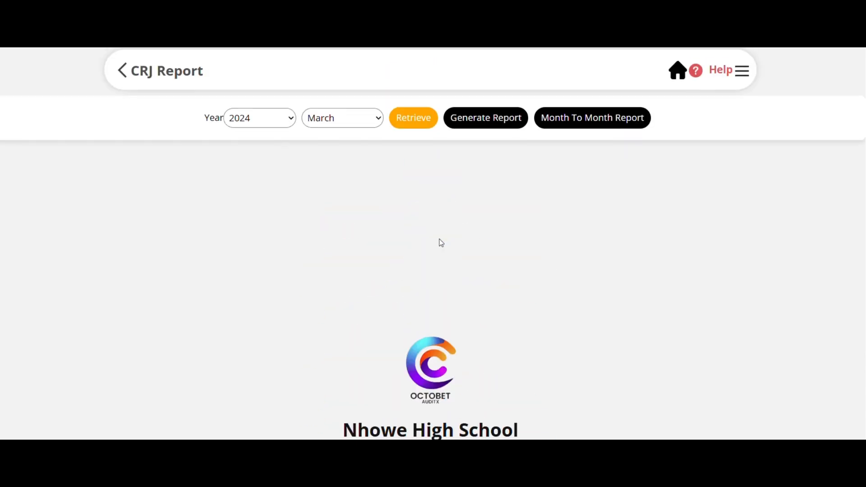
scroll(427, 209, "down", 3)
scroll(406, 189, "up", 3)
Change the report year to 2025 and retrieve the Cash Receipts Journal for March.
left_click(291, 120)
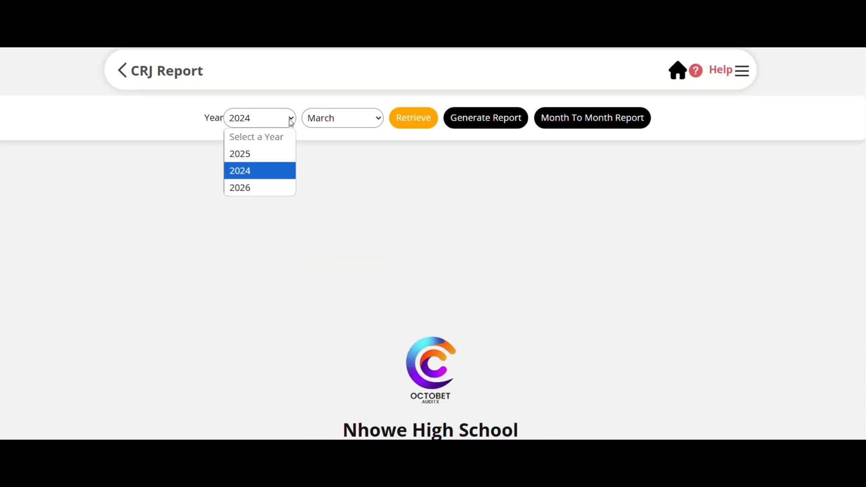
left_click(271, 153)
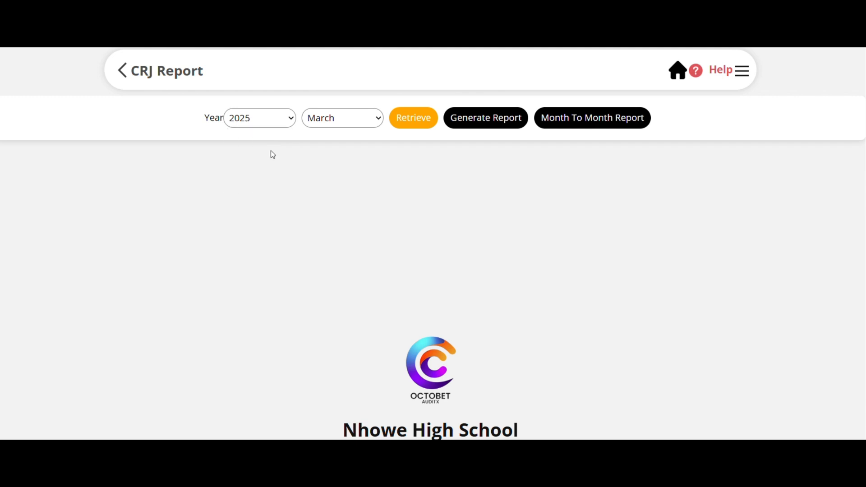
left_click(406, 130)
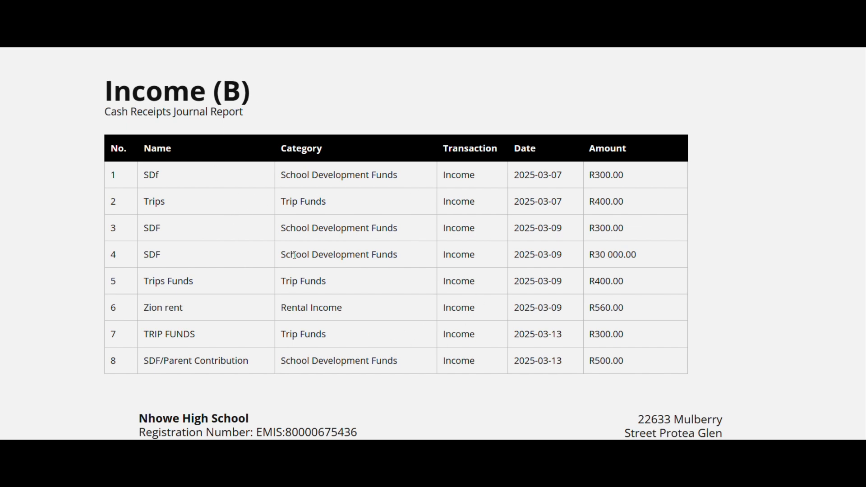
Examine the income table and income chart of the March 2025 Cash Receipts Journal for the trip funds and School Development Funds transactions.
scroll(347, 347, "down", 5)
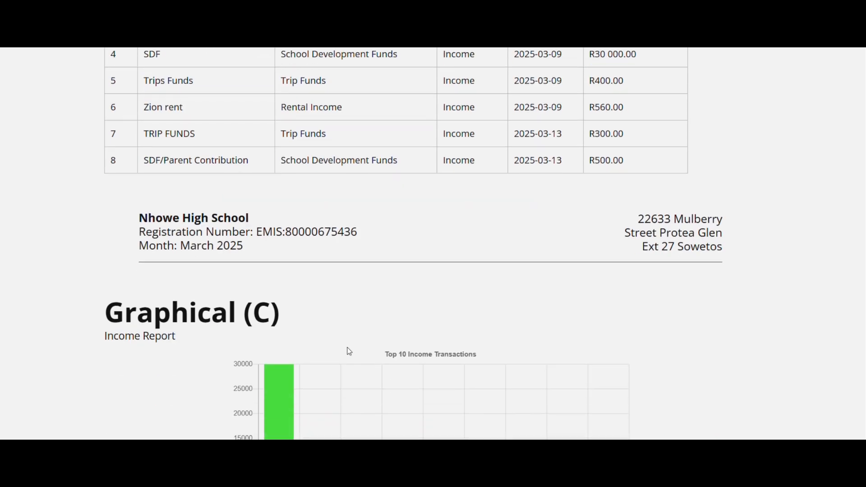
scroll(347, 348, "up", 3)
scroll(348, 352, "up", 2)
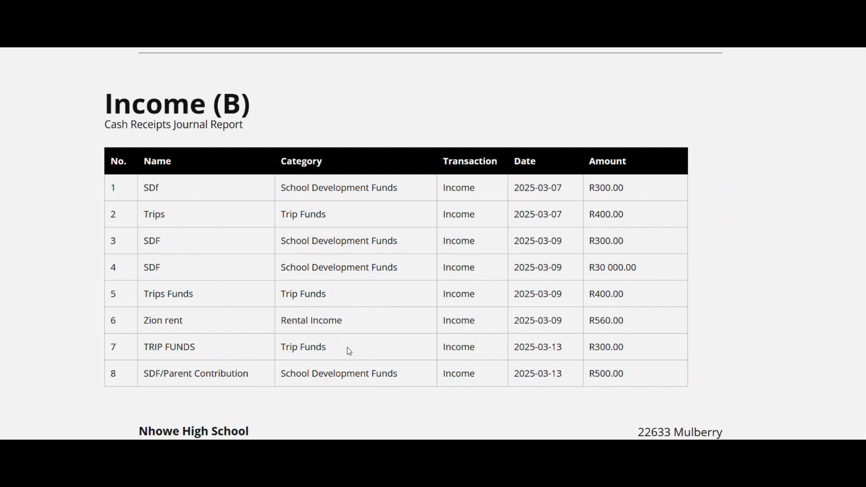
scroll(349, 351, "up", 2)
scroll(349, 351, "down", 1)
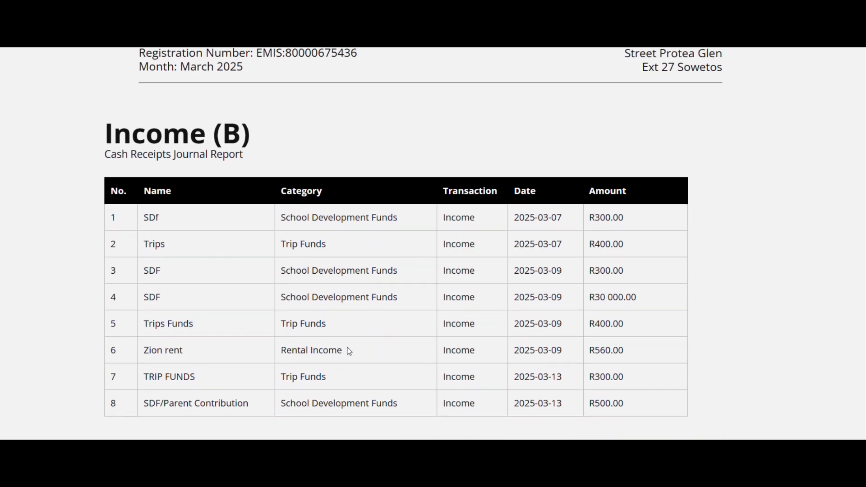
scroll(349, 351, "up", 3)
scroll(349, 351, "down", 3)
scroll(349, 351, "down", 1)
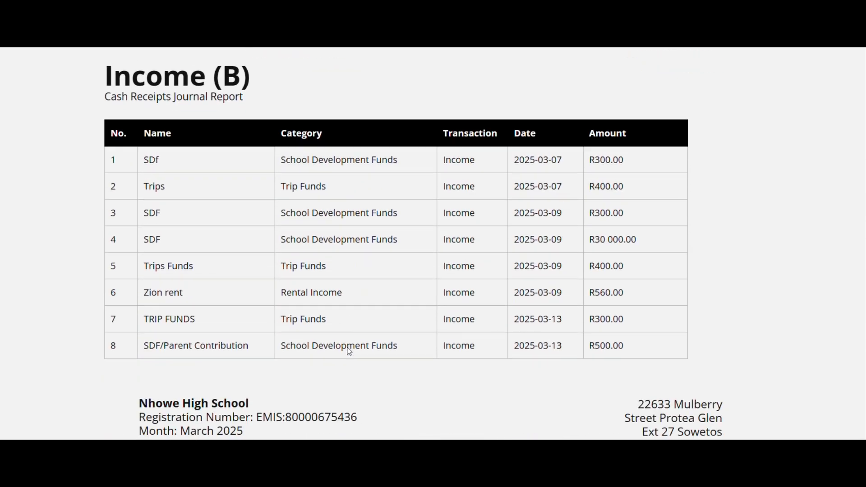